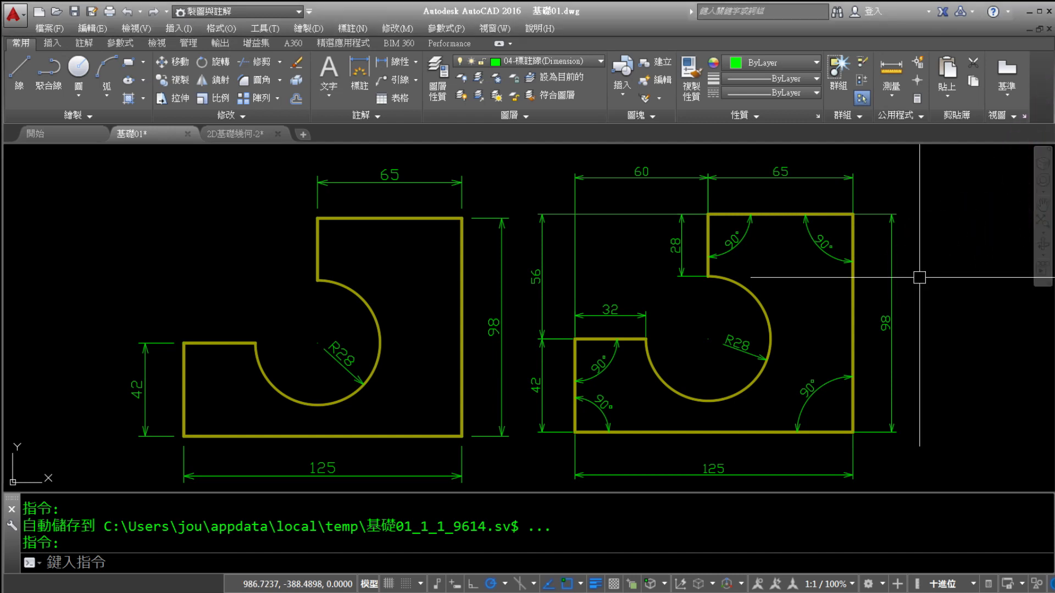
# - Zoom out and pan across the existing triangles, slots and plate, circling them in ink
pyautogui.scroll(-2, 915, 272)
pyautogui.scroll(-3, 914, 272)
pyautogui.moveTo(922, 230); pyautogui.dragTo(742, 306, button='middle')
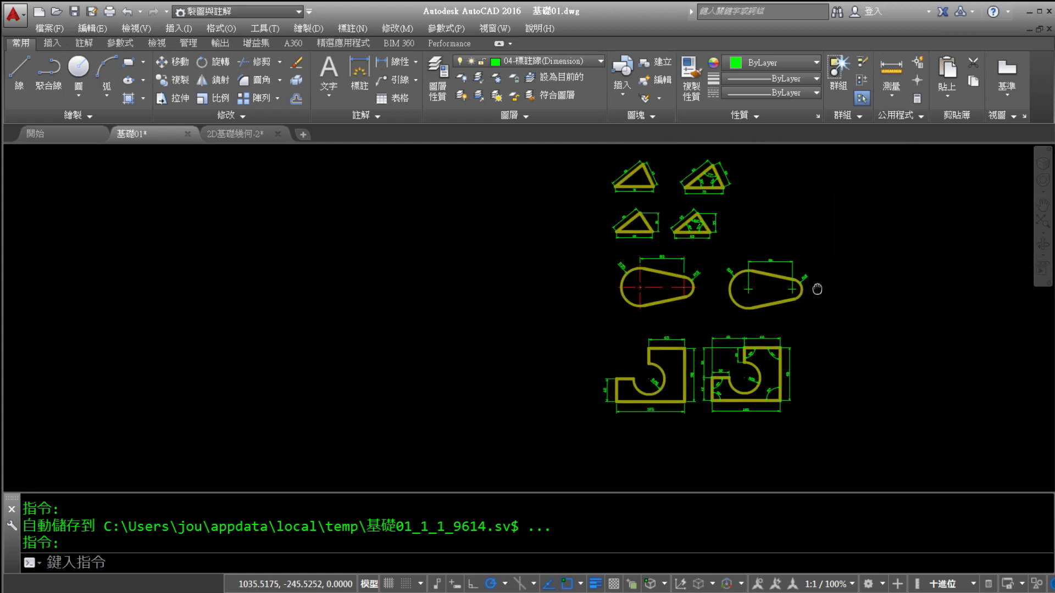
pyautogui.moveTo(661, 172); pyautogui.dragTo(701, 203)
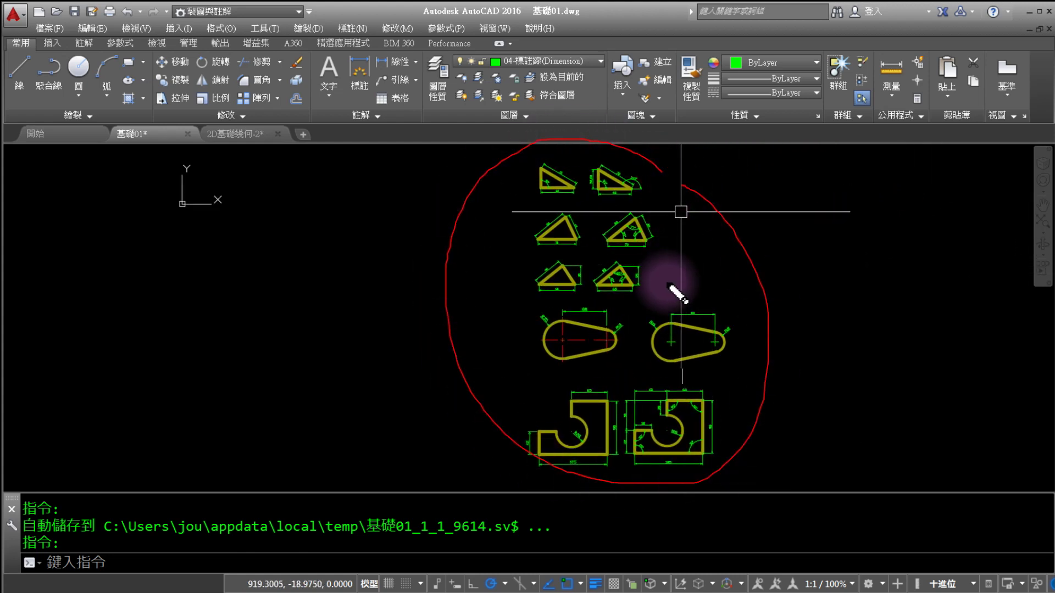
pyautogui.press('Escape')
# - Zoom back in and pan to a blank region of model space
pyautogui.scroll(3, 761, 333)
pyautogui.scroll(2, 758, 316)
pyautogui.scroll(1, 755, 307)
pyautogui.scroll(2, 821, 291)
pyautogui.moveTo(822, 291); pyautogui.dragTo(588, 302, button='middle')
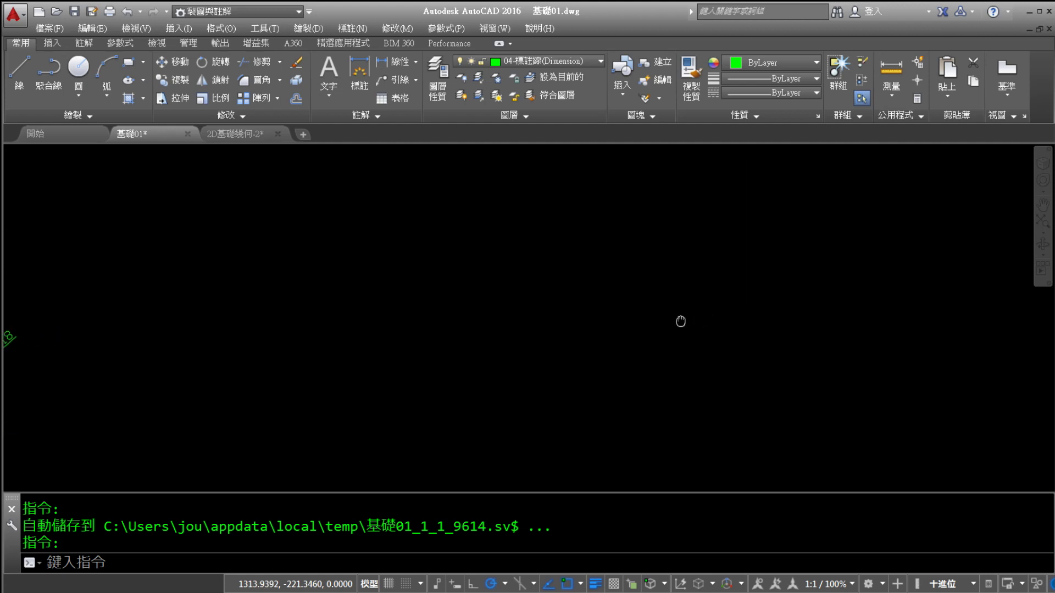
# - Make 01-零件(Part) the current layer and ink-sketch the planned big circle labelled R40
pyautogui.click(551, 61)
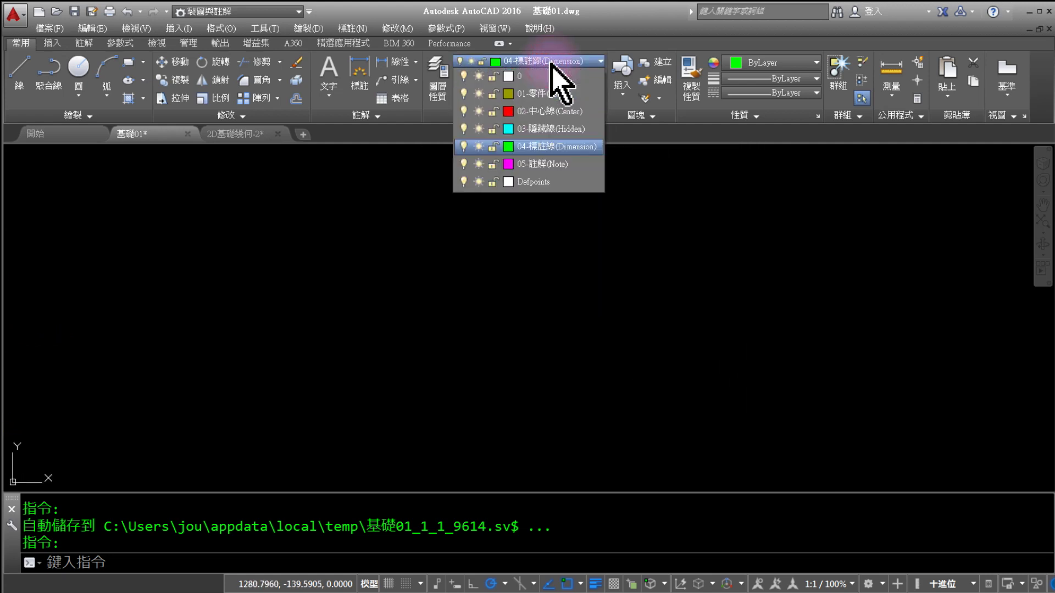
pyautogui.click(553, 95)
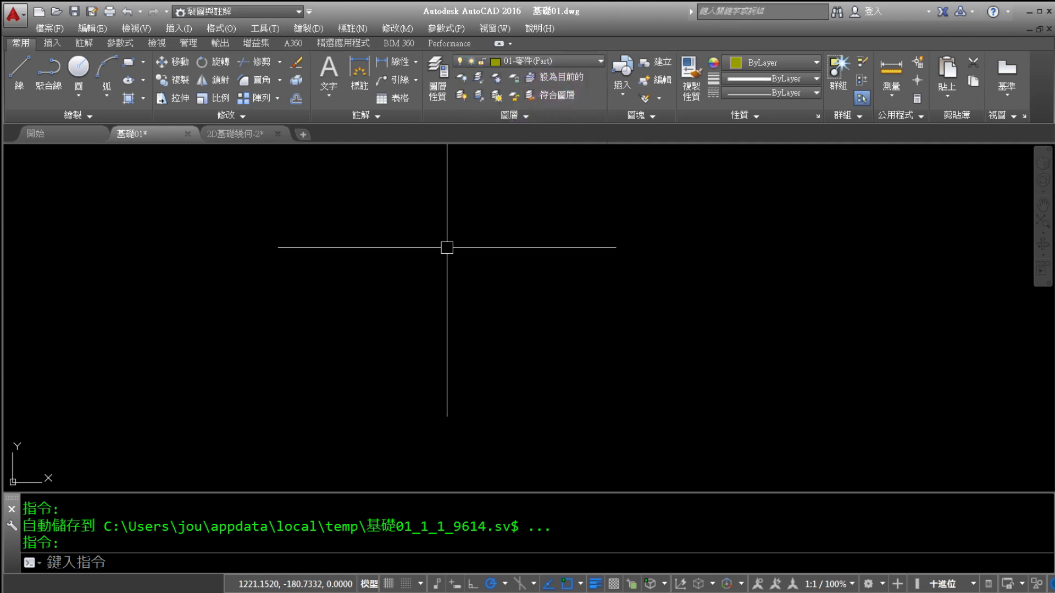
pyautogui.moveTo(667, 248); pyautogui.dragTo(646, 244)
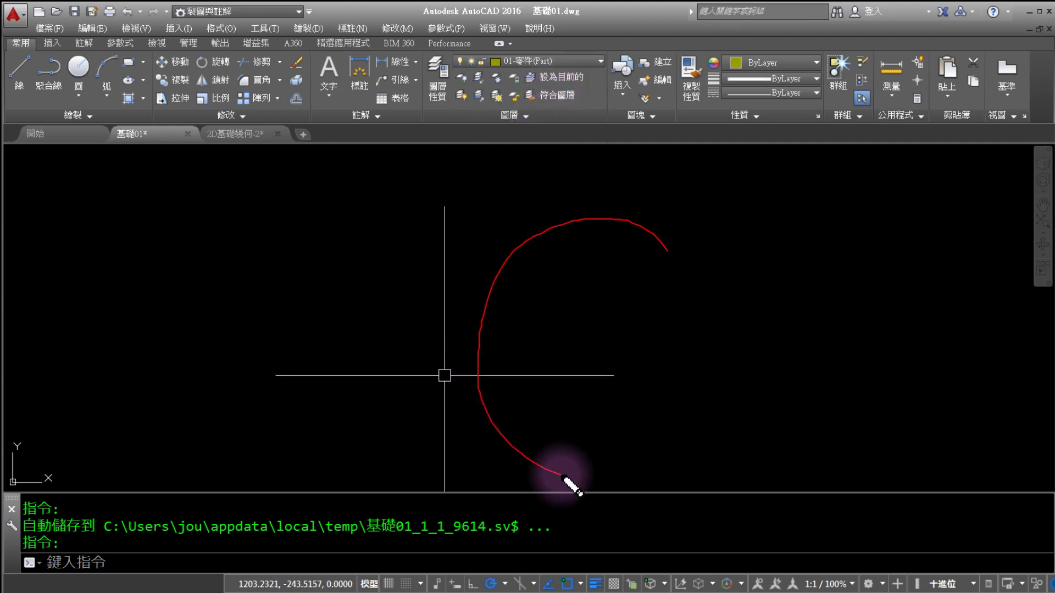
pyautogui.moveTo(921, 341); pyautogui.dragTo(757, 371)
pyautogui.moveTo(776, 328); pyautogui.dragTo(799, 400)
pyautogui.moveTo(825, 334)
pyautogui.mouseDown()
pyautogui.moveTo(817, 301)
pyautogui.moveTo(835, 304)
pyautogui.moveTo(865, 338)
pyautogui.mouseUp()
pyautogui.moveTo(884, 248)
pyautogui.mouseDown()
pyautogui.moveTo(848, 314)
pyautogui.moveTo(893, 314)
pyautogui.mouseUp()
pyautogui.moveTo(879, 296); pyautogui.dragTo(874, 332)
pyautogui.moveTo(923, 286); pyautogui.dragTo(922, 288)
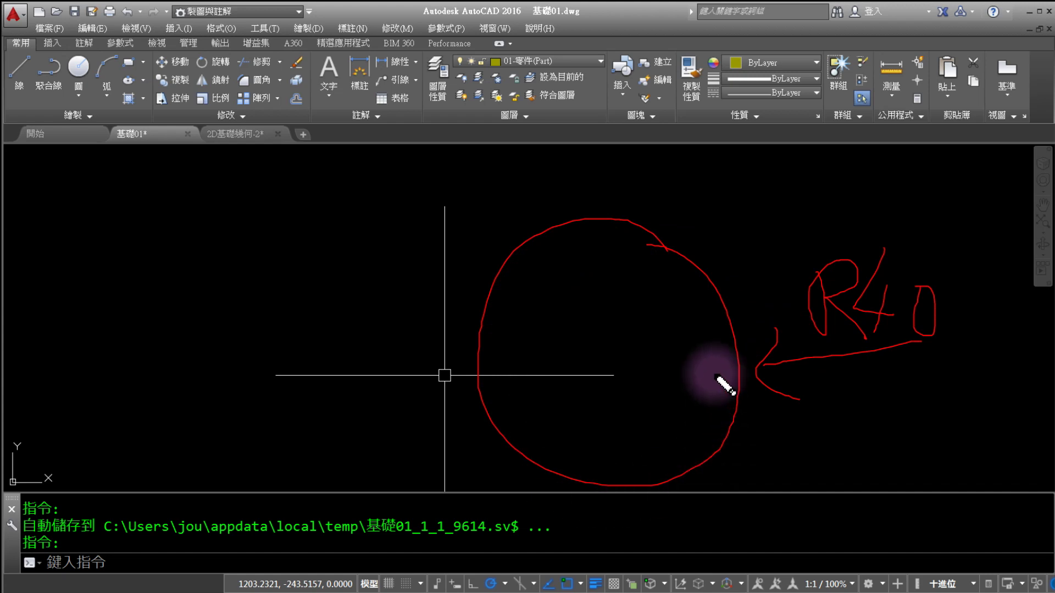
# - Ink the circle's centre and four quadrant points, plus an R15 small circle at the top
pyautogui.moveTo(586, 353)
pyautogui.mouseDown()
pyautogui.moveTo(642, 353)
pyautogui.moveTo(619, 366)
pyautogui.mouseUp()
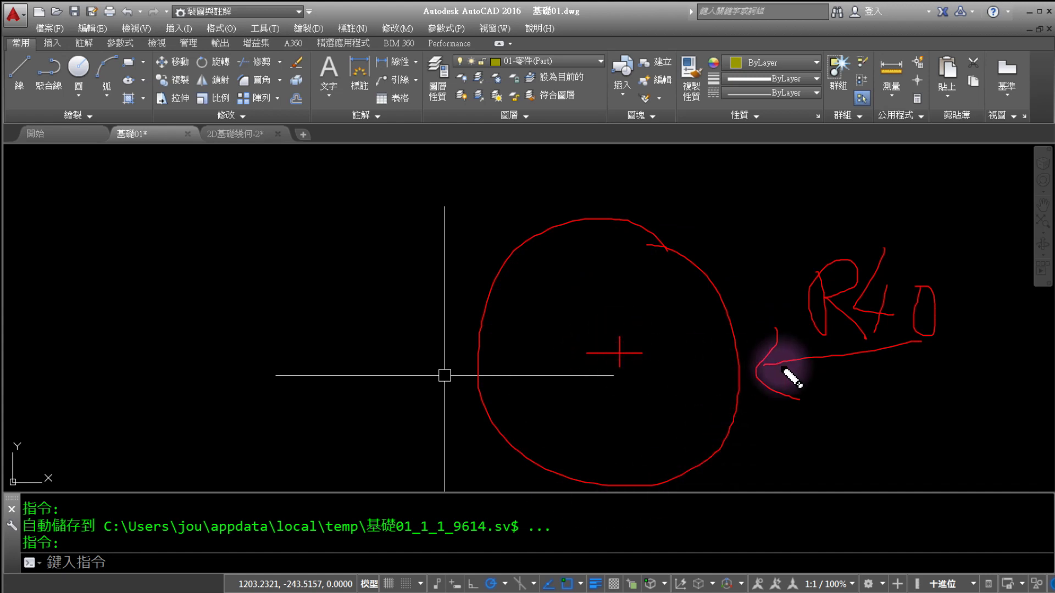
pyautogui.moveTo(588, 215); pyautogui.dragTo(602, 229)
pyautogui.moveTo(601, 452)
pyautogui.mouseDown()
pyautogui.moveTo(601, 496)
pyautogui.moveTo(584, 497)
pyautogui.mouseUp()
pyautogui.moveTo(470, 353)
pyautogui.mouseDown()
pyautogui.moveTo(454, 372)
pyautogui.moveTo(487, 389)
pyautogui.mouseUp()
pyautogui.moveTo(742, 332); pyautogui.dragTo(728, 386)
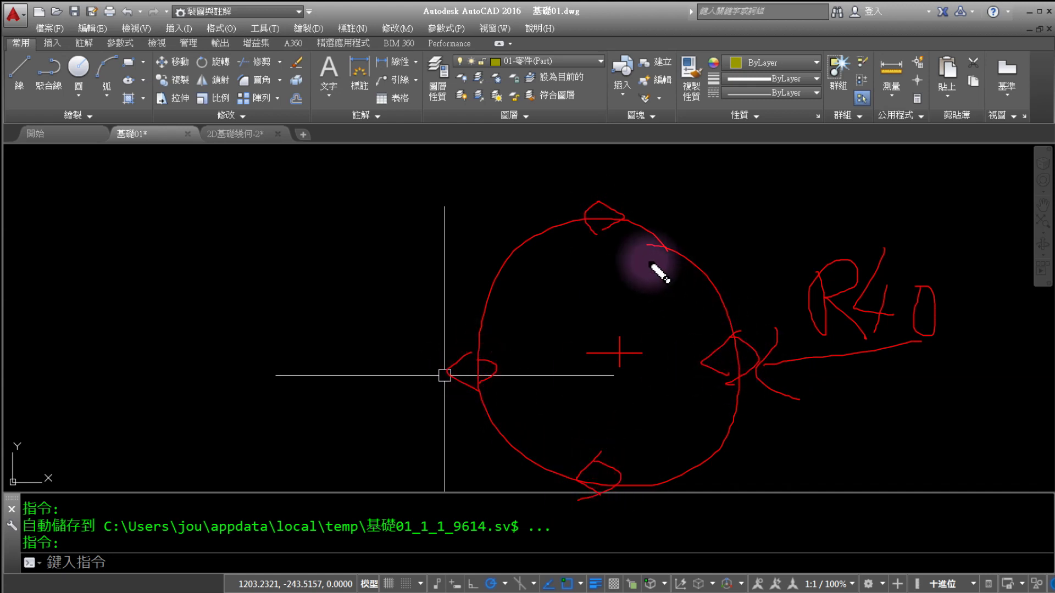
pyautogui.moveTo(602, 209); pyautogui.dragTo(604, 221)
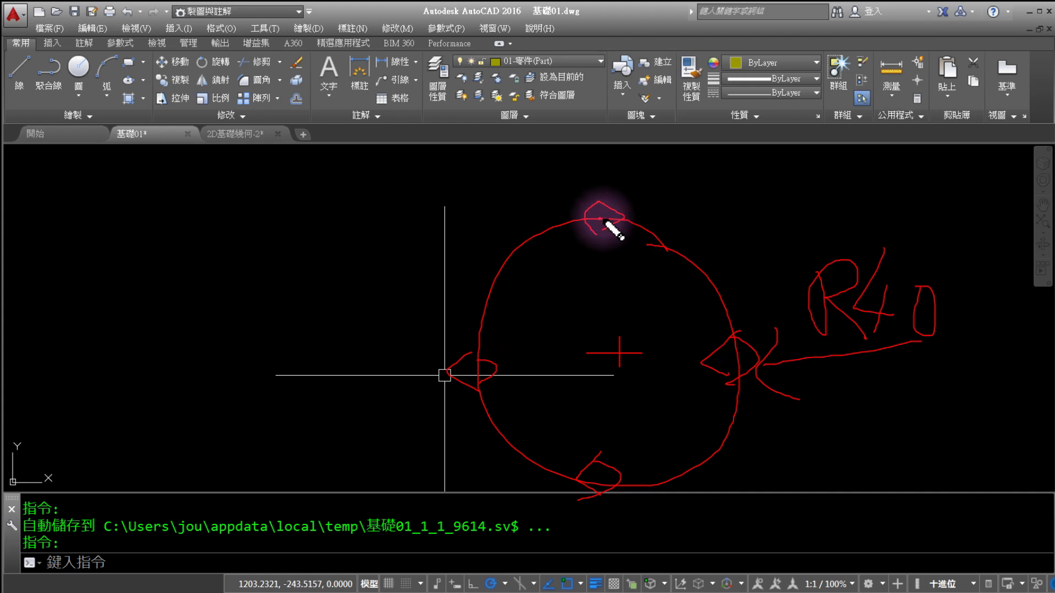
pyautogui.moveTo(601, 159)
pyautogui.mouseDown()
pyautogui.moveTo(577, 160)
pyautogui.moveTo(647, 271)
pyautogui.moveTo(600, 165)
pyautogui.mouseUp()
pyautogui.moveTo(849, 125)
pyautogui.mouseDown()
pyautogui.moveTo(703, 189)
pyautogui.moveTo(732, 198)
pyautogui.mouseUp()
pyautogui.moveTo(736, 90); pyautogui.dragTo(730, 117)
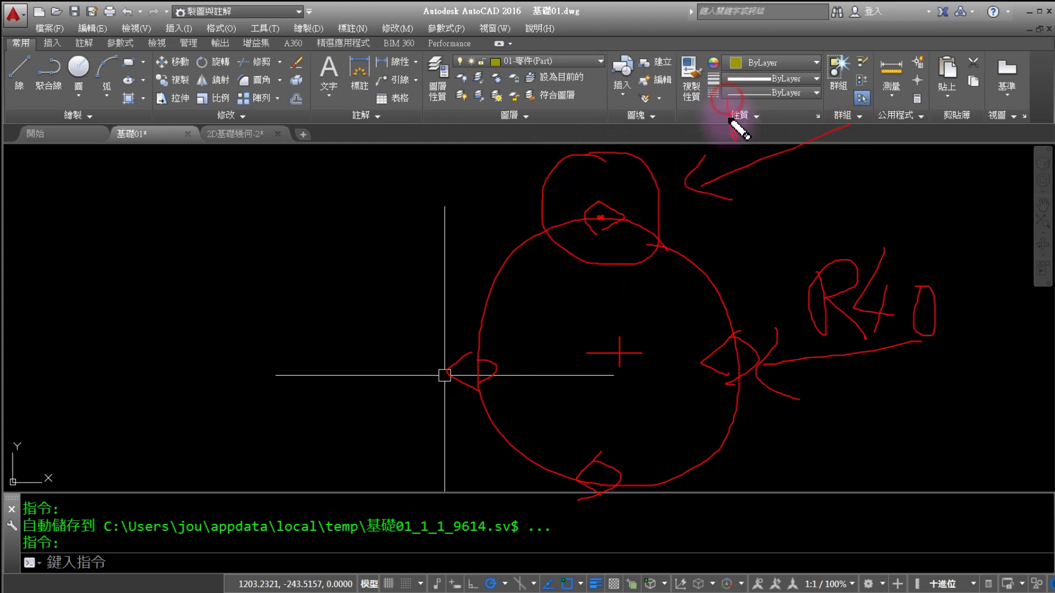
pyautogui.moveTo(778, 74)
pyautogui.mouseDown()
pyautogui.moveTo(771, 126)
pyautogui.moveTo(818, 74)
pyautogui.mouseUp()
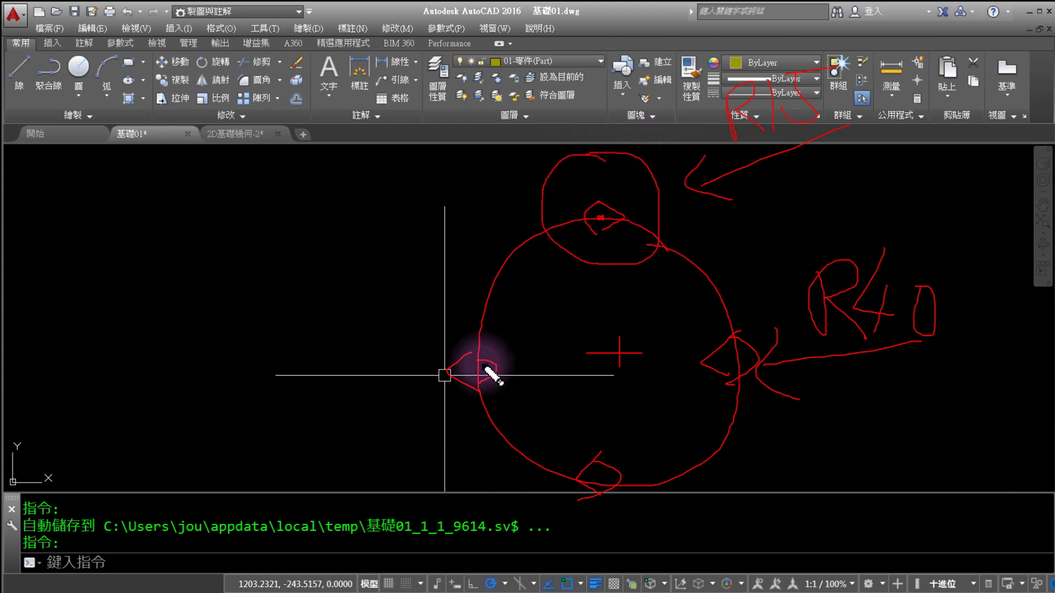
# - Sketch copies of the small circle at the left, bottom and right points, then clear the ink
pyautogui.moveTo(187, 105)
pyautogui.mouseDown()
pyautogui.moveTo(154, 58)
pyautogui.moveTo(176, 106)
pyautogui.mouseUp()
pyautogui.moveTo(538, 155)
pyautogui.mouseDown()
pyautogui.moveTo(446, 271)
pyautogui.moveTo(469, 247)
pyautogui.mouseUp()
pyautogui.moveTo(474, 370)
pyautogui.mouseDown()
pyautogui.moveTo(401, 342)
pyautogui.moveTo(542, 401)
pyautogui.moveTo(477, 329)
pyautogui.mouseUp()
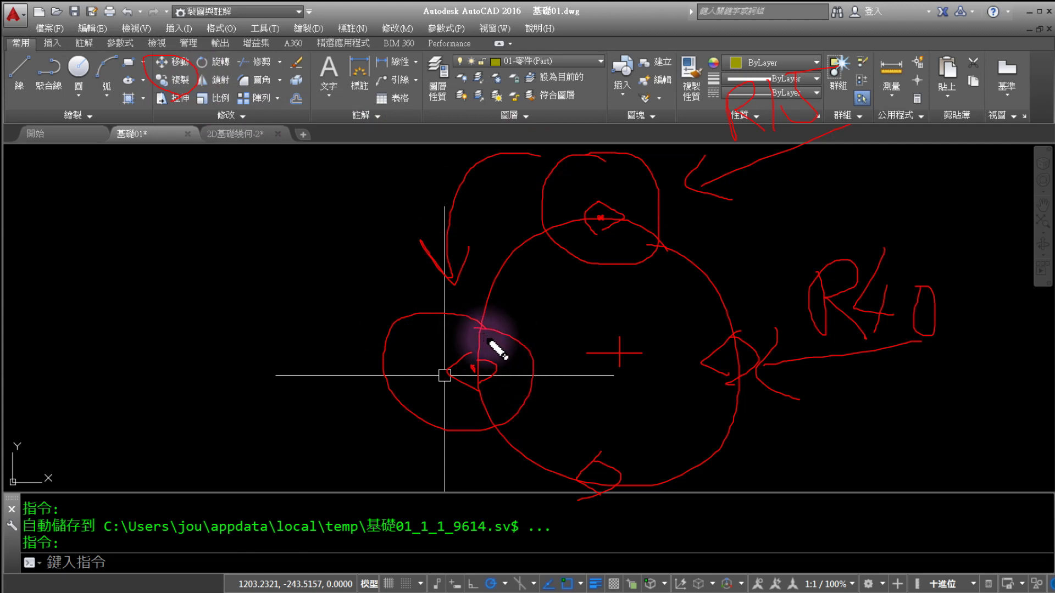
pyautogui.moveTo(367, 420)
pyautogui.mouseDown()
pyautogui.moveTo(541, 501)
pyautogui.moveTo(535, 522)
pyautogui.mouseUp()
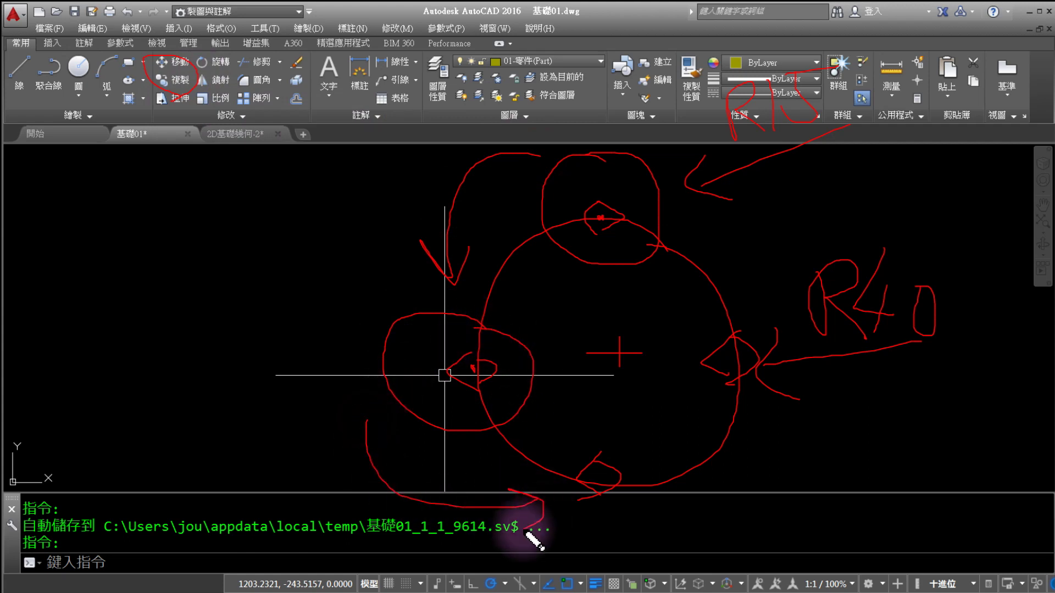
pyautogui.moveTo(601, 431); pyautogui.dragTo(608, 436)
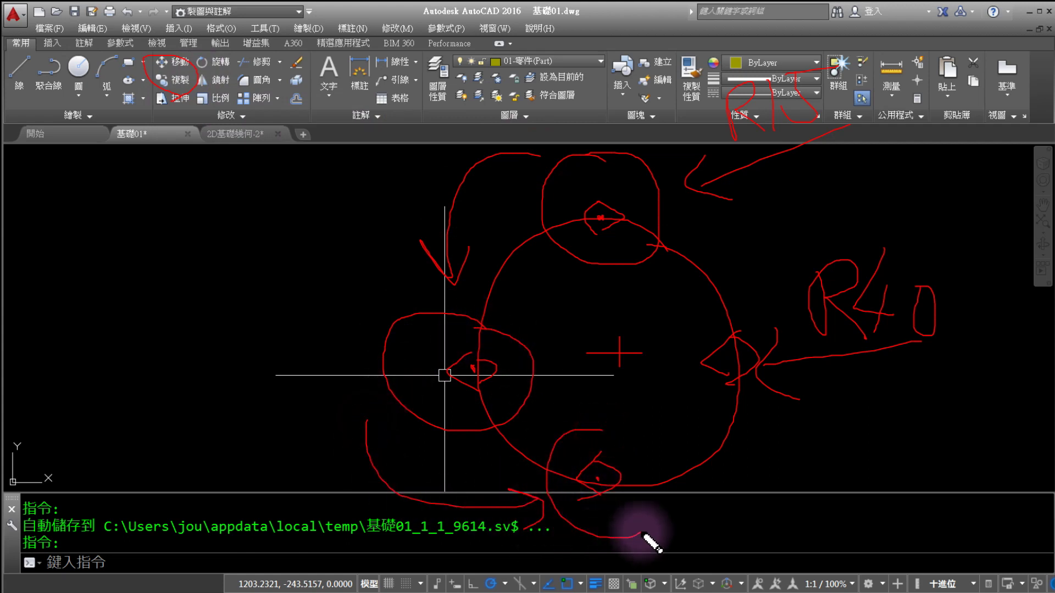
pyautogui.moveTo(745, 301)
pyautogui.mouseDown()
pyautogui.moveTo(689, 323)
pyautogui.moveTo(784, 405)
pyautogui.moveTo(749, 319)
pyautogui.mouseUp()
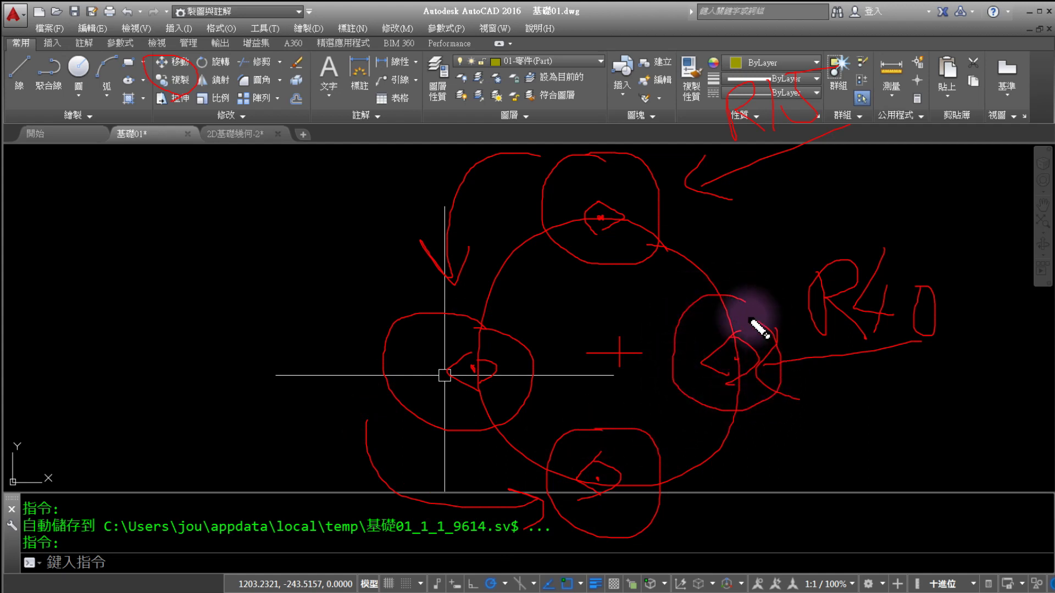
pyautogui.moveTo(752, 283); pyautogui.dragTo(695, 221)
pyautogui.moveTo(692, 216); pyautogui.dragTo(704, 248)
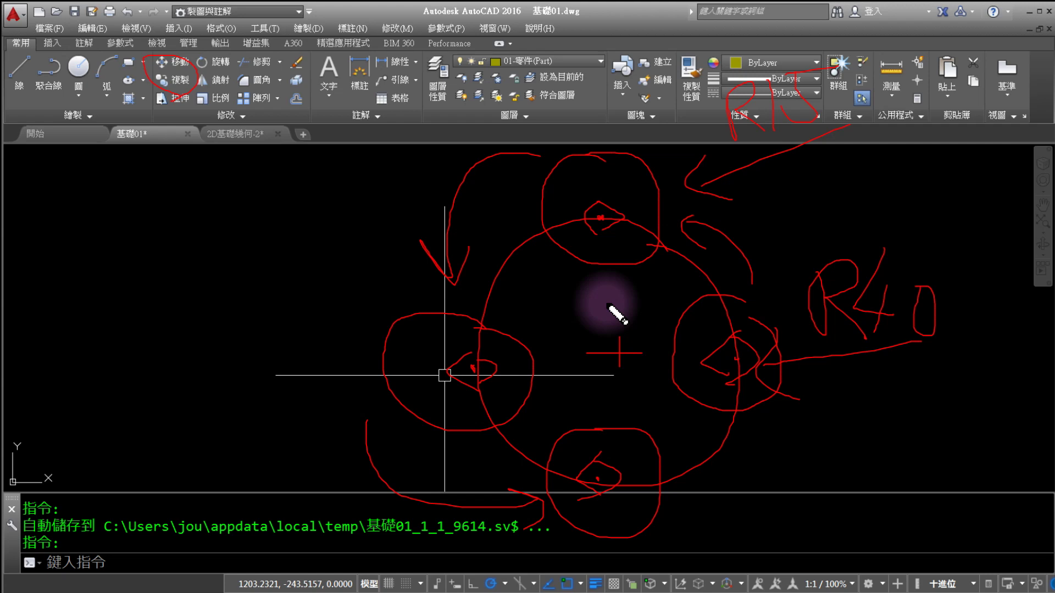
pyautogui.press('Escape')
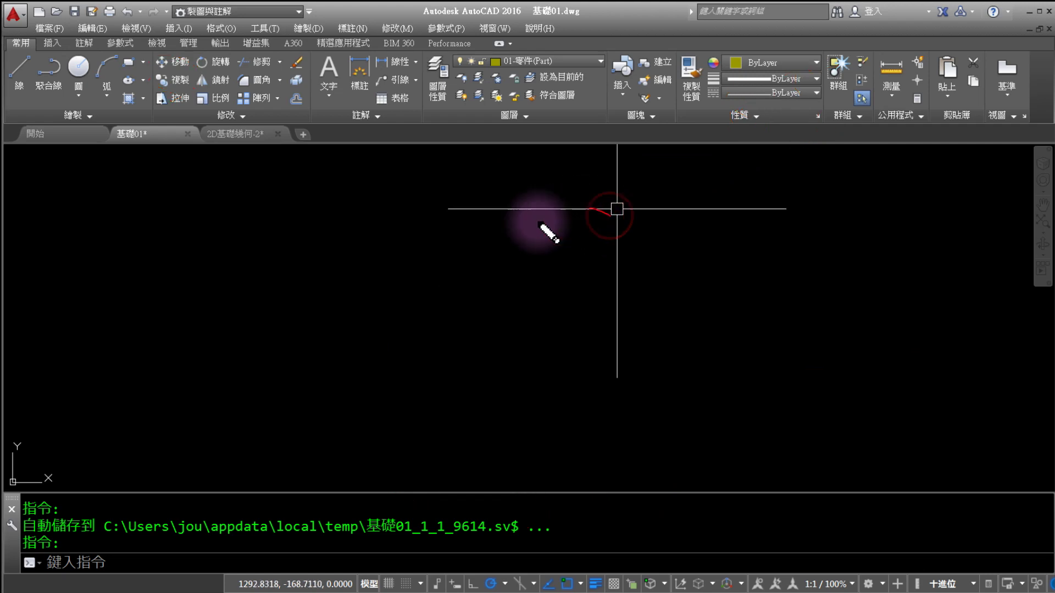
pyautogui.moveTo(662, 244)
pyautogui.mouseDown()
pyautogui.moveTo(698, 258)
pyautogui.moveTo(660, 230)
pyautogui.mouseUp()
pyautogui.moveTo(930, 332); pyautogui.dragTo(779, 357)
pyautogui.moveTo(787, 319); pyautogui.dragTo(805, 406)
pyautogui.moveTo(819, 338)
pyautogui.mouseDown()
pyautogui.moveTo(830, 309)
pyautogui.moveTo(843, 334)
pyautogui.mouseUp()
pyautogui.moveTo(885, 251); pyautogui.dragTo(858, 302)
pyautogui.moveTo(862, 299); pyautogui.dragTo(886, 318)
pyautogui.moveTo(926, 286); pyautogui.dragTo(917, 291)
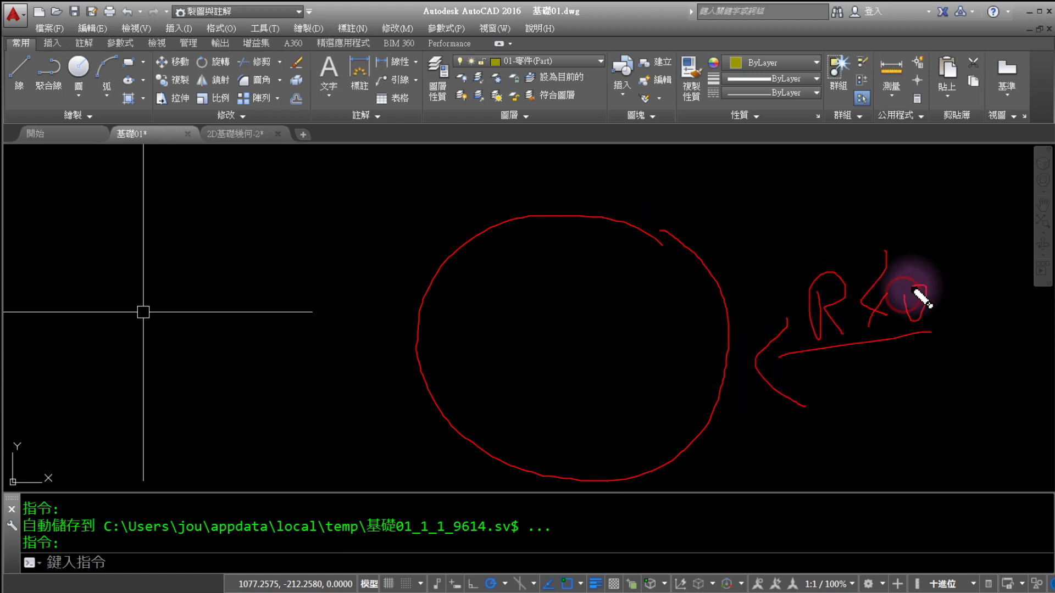
pyautogui.moveTo(574, 203); pyautogui.dragTo(575, 228)
pyautogui.moveTo(597, 161)
pyautogui.mouseDown()
pyautogui.moveTo(579, 278)
pyautogui.moveTo(600, 163)
pyautogui.mouseUp()
pyautogui.moveTo(800, 145)
pyautogui.mouseDown()
pyautogui.moveTo(675, 189)
pyautogui.moveTo(717, 202)
pyautogui.mouseUp()
pyautogui.moveTo(708, 147)
pyautogui.mouseDown()
pyautogui.moveTo(739, 112)
pyautogui.moveTo(736, 134)
pyautogui.moveTo(760, 135)
pyautogui.mouseUp()
pyautogui.moveTo(780, 88); pyautogui.dragTo(813, 86)
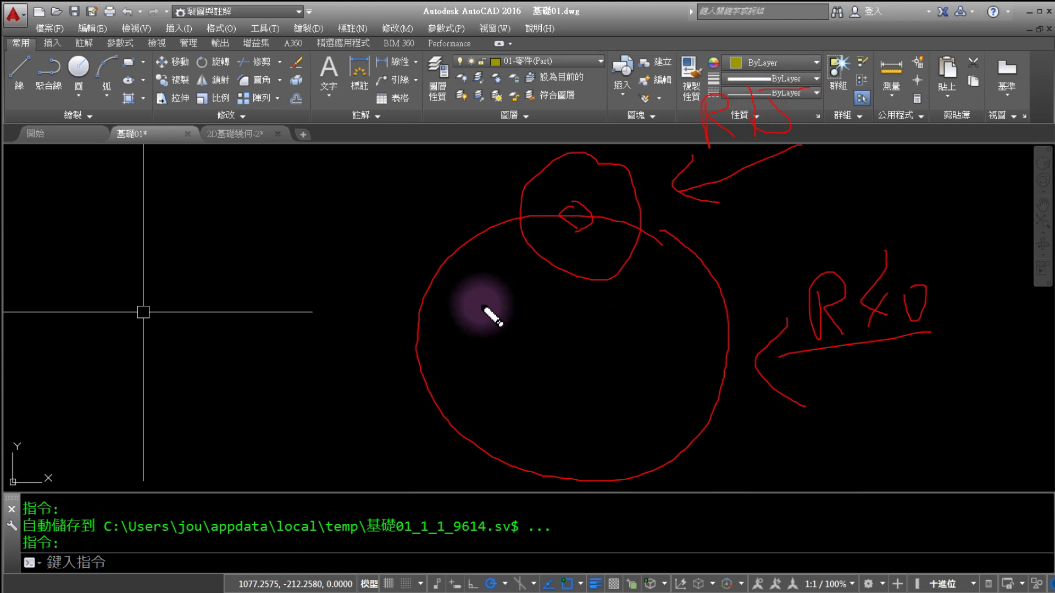
pyautogui.moveTo(473, 297)
pyautogui.mouseDown()
pyautogui.moveTo(348, 337)
pyautogui.moveTo(474, 300)
pyautogui.mouseUp()
pyautogui.moveTo(492, 392)
pyautogui.mouseDown()
pyautogui.moveTo(549, 501)
pyautogui.moveTo(505, 377)
pyautogui.mouseUp()
pyautogui.moveTo(594, 420); pyautogui.dragTo(584, 436)
pyautogui.moveTo(687, 362); pyautogui.dragTo(691, 345)
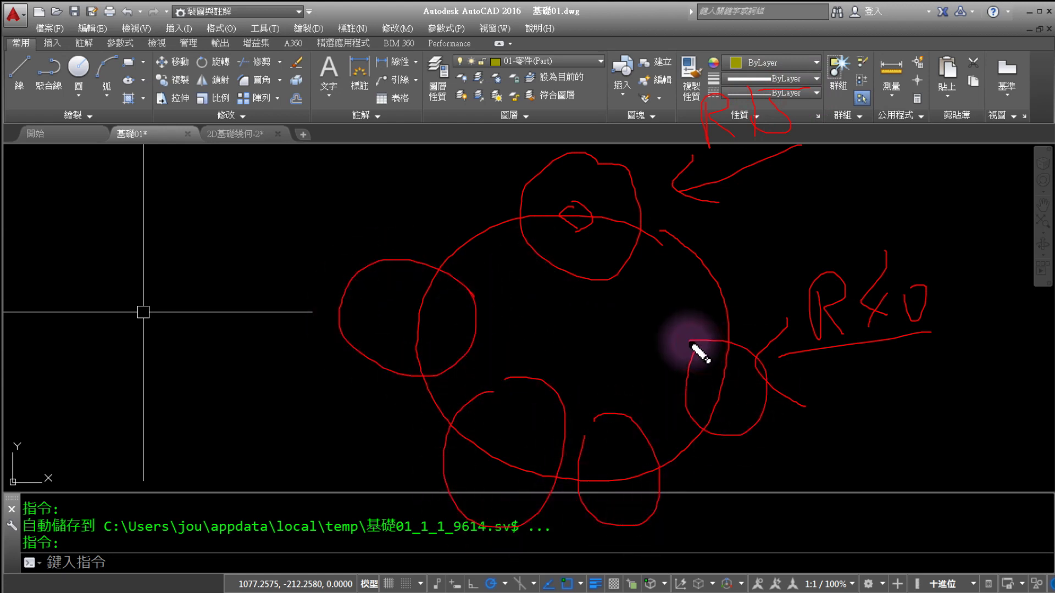
pyautogui.moveTo(746, 213); pyautogui.dragTo(724, 226)
pyautogui.moveTo(700, 348); pyautogui.dragTo(691, 363)
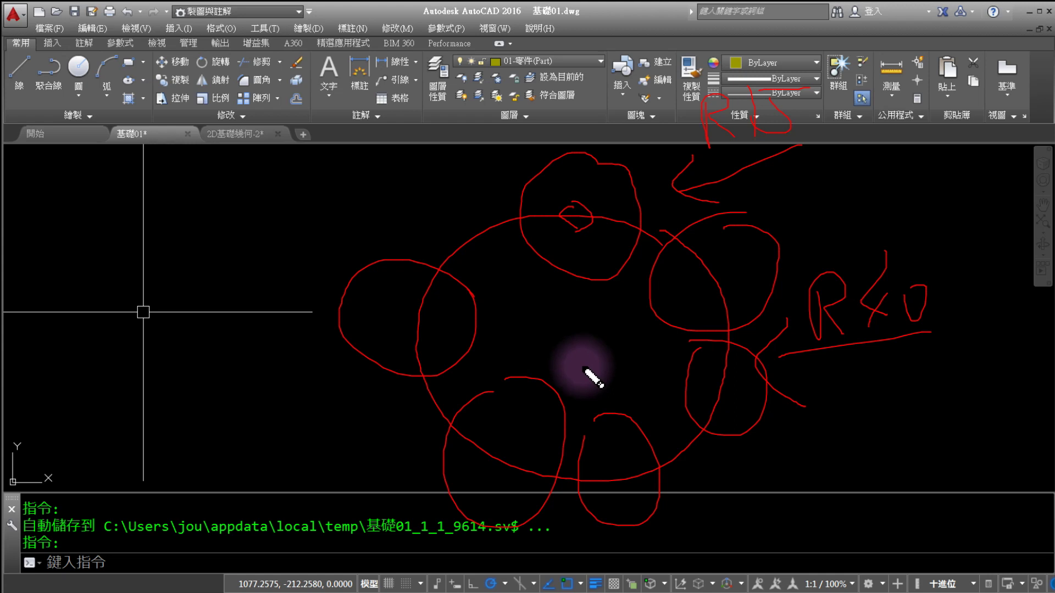
pyautogui.moveTo(104, 68)
pyautogui.mouseDown()
pyautogui.moveTo(89, 192)
pyautogui.moveTo(198, 82)
pyautogui.moveTo(118, 132)
pyautogui.moveTo(171, 154)
pyautogui.mouseUp()
pyautogui.moveTo(148, 61); pyautogui.dragTo(151, 164)
pyautogui.moveTo(181, 82); pyautogui.dragTo(221, 146)
pyautogui.moveTo(247, 22)
pyautogui.mouseDown()
pyautogui.moveTo(258, 135)
pyautogui.moveTo(217, 184)
pyautogui.mouseUp()
pyautogui.moveTo(273, 110)
pyautogui.mouseDown()
pyautogui.moveTo(298, 111)
pyautogui.moveTo(409, 63)
pyautogui.mouseUp()
pyautogui.moveTo(349, 95); pyautogui.dragTo(366, 109)
pyautogui.moveTo(346, 122)
pyautogui.mouseDown()
pyautogui.moveTo(394, 119)
pyautogui.moveTo(366, 166)
pyautogui.mouseUp()
pyautogui.moveTo(413, 106); pyautogui.dragTo(441, 100)
pyautogui.moveTo(440, 76)
pyautogui.mouseDown()
pyautogui.moveTo(432, 111)
pyautogui.moveTo(497, 138)
pyautogui.mouseUp()
pyautogui.moveTo(530, 83)
pyautogui.mouseDown()
pyautogui.moveTo(550, 102)
pyautogui.moveTo(578, 94)
pyautogui.moveTo(616, 136)
pyautogui.mouseUp()
pyautogui.moveTo(668, 38)
pyautogui.mouseDown()
pyautogui.moveTo(643, 77)
pyautogui.moveTo(683, 117)
pyautogui.mouseUp()
pyautogui.moveTo(649, 77); pyautogui.dragTo(651, 140)
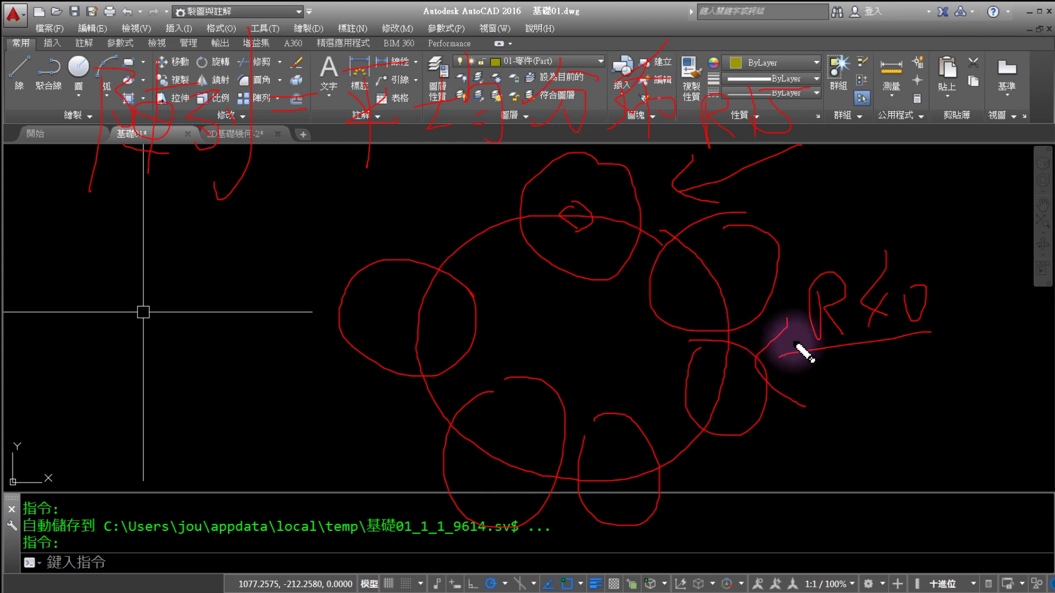
pyautogui.moveTo(519, 270)
pyautogui.mouseDown()
pyautogui.moveTo(539, 360)
pyautogui.moveTo(586, 329)
pyautogui.moveTo(577, 324)
pyautogui.mouseUp()
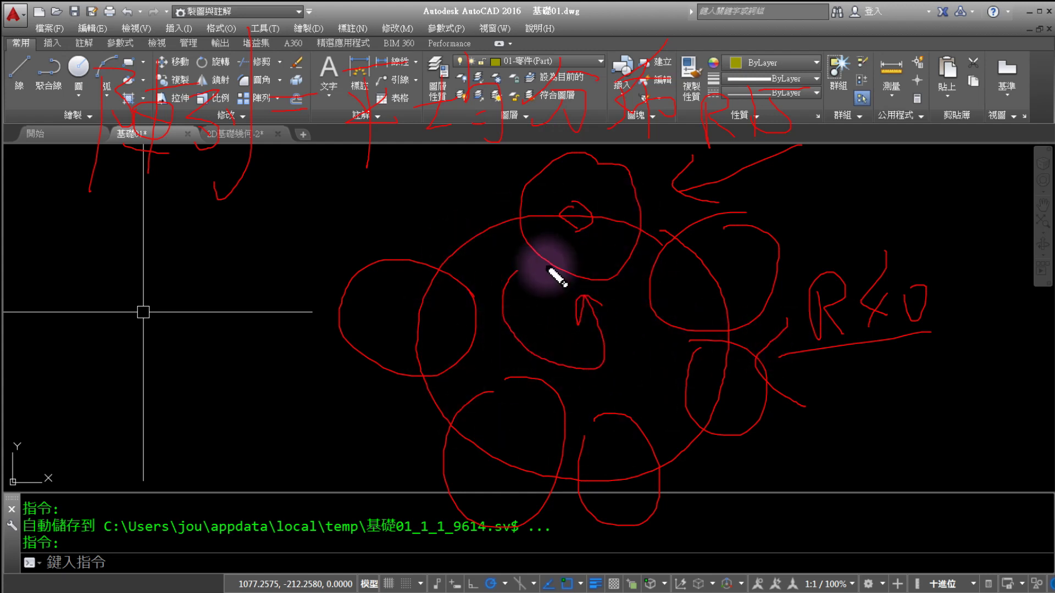
pyautogui.moveTo(55, 240); pyautogui.dragTo(69, 342)
pyautogui.moveTo(66, 268)
pyautogui.mouseDown()
pyautogui.moveTo(85, 266)
pyautogui.moveTo(97, 322)
pyautogui.mouseUp()
pyautogui.moveTo(102, 277)
pyautogui.mouseDown()
pyautogui.moveTo(136, 254)
pyautogui.moveTo(145, 313)
pyautogui.moveTo(162, 330)
pyautogui.mouseUp()
pyautogui.moveTo(179, 256)
pyautogui.mouseDown()
pyautogui.moveTo(193, 258)
pyautogui.moveTo(181, 287)
pyautogui.mouseUp()
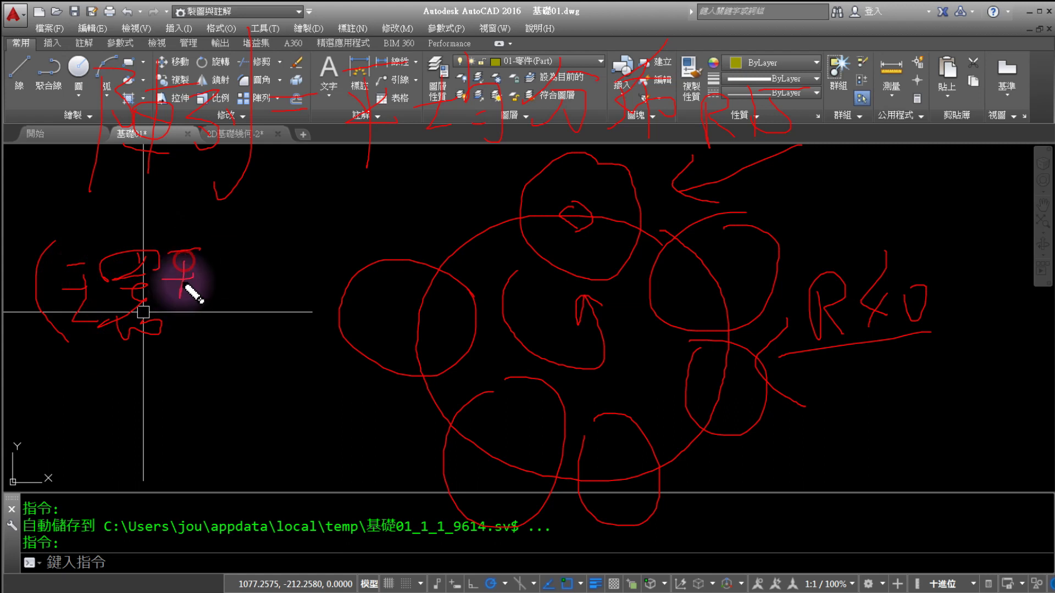
pyautogui.moveTo(219, 246)
pyautogui.mouseDown()
pyautogui.moveTo(219, 305)
pyautogui.moveTo(236, 290)
pyautogui.mouseUp()
pyautogui.moveTo(207, 285); pyautogui.dragTo(206, 332)
pyautogui.moveTo(195, 334); pyautogui.dragTo(242, 333)
pyautogui.moveTo(253, 244); pyautogui.dragTo(154, 376)
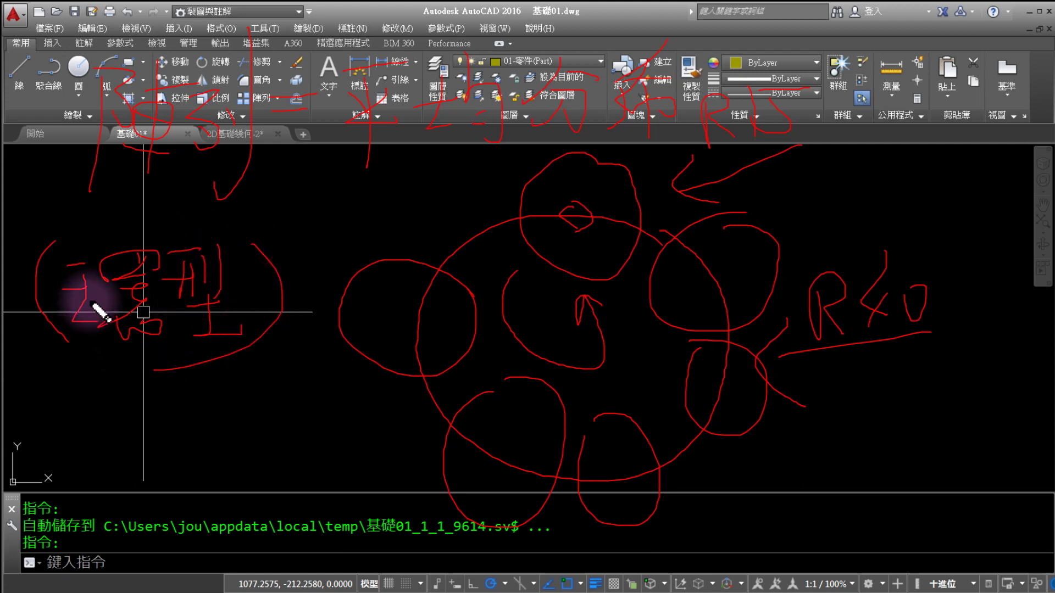
pyautogui.moveTo(30, 184); pyautogui.dragTo(315, 160)
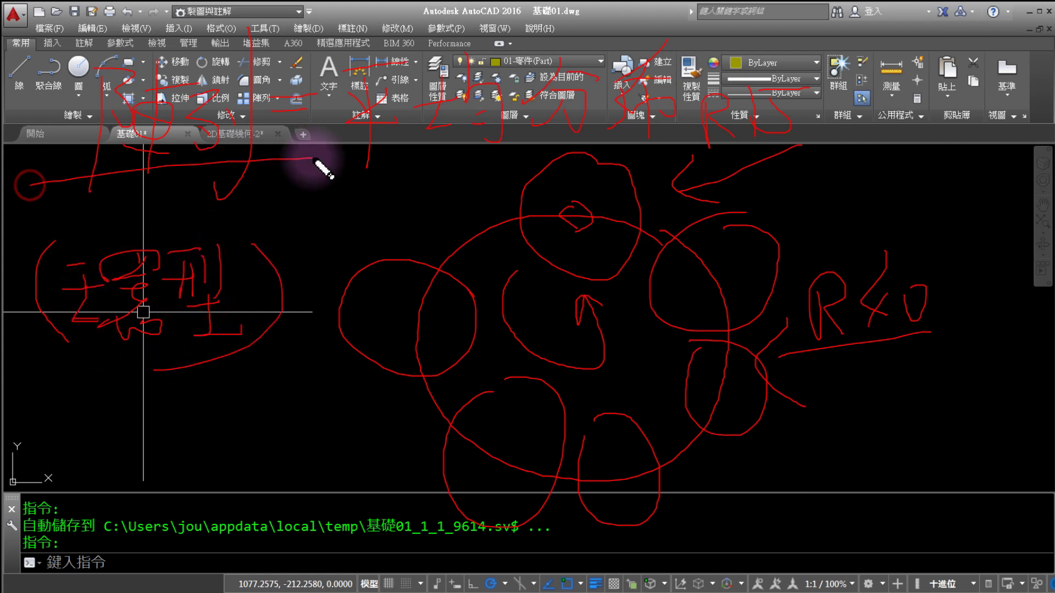
pyautogui.moveTo(39, 494)
pyautogui.mouseDown()
pyautogui.moveTo(104, 492)
pyautogui.moveTo(99, 468)
pyautogui.mouseUp()
pyautogui.moveTo(124, 432)
pyautogui.mouseDown()
pyautogui.moveTo(193, 443)
pyautogui.moveTo(265, 471)
pyautogui.mouseUp()
pyautogui.moveTo(283, 424); pyautogui.dragTo(206, 541)
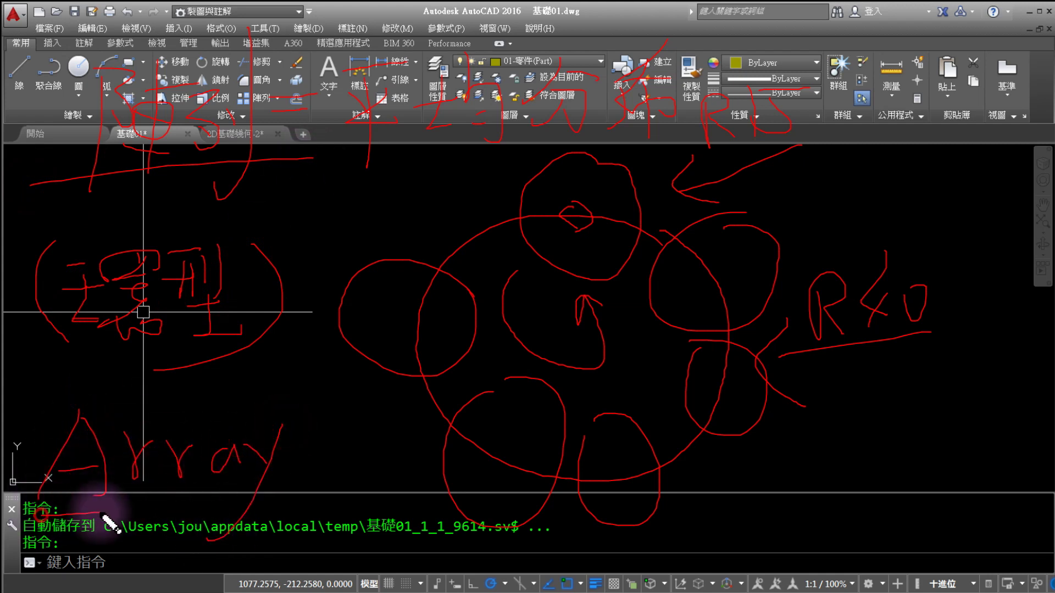
pyautogui.moveTo(22, 514); pyautogui.dragTo(332, 482)
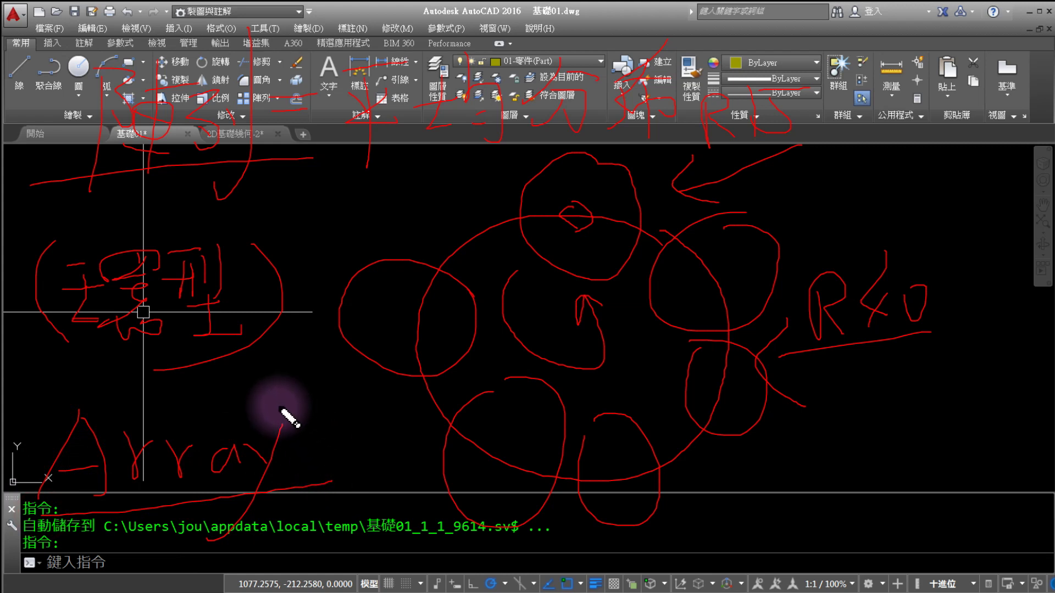
pyautogui.moveTo(188, 407); pyautogui.dragTo(245, 376)
pyautogui.moveTo(196, 434); pyautogui.dragTo(262, 411)
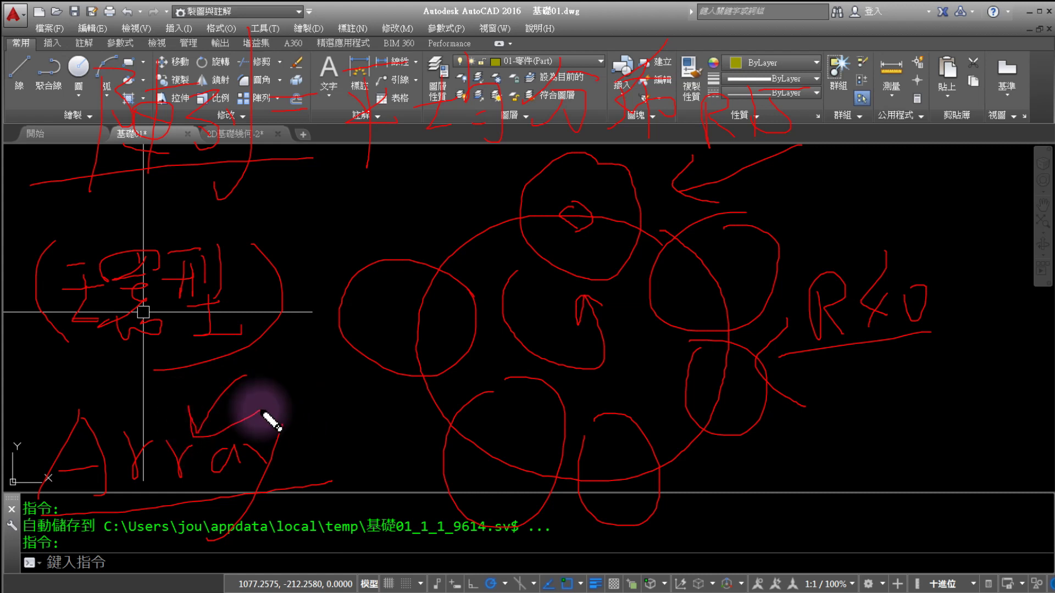
pyautogui.press('Escape')
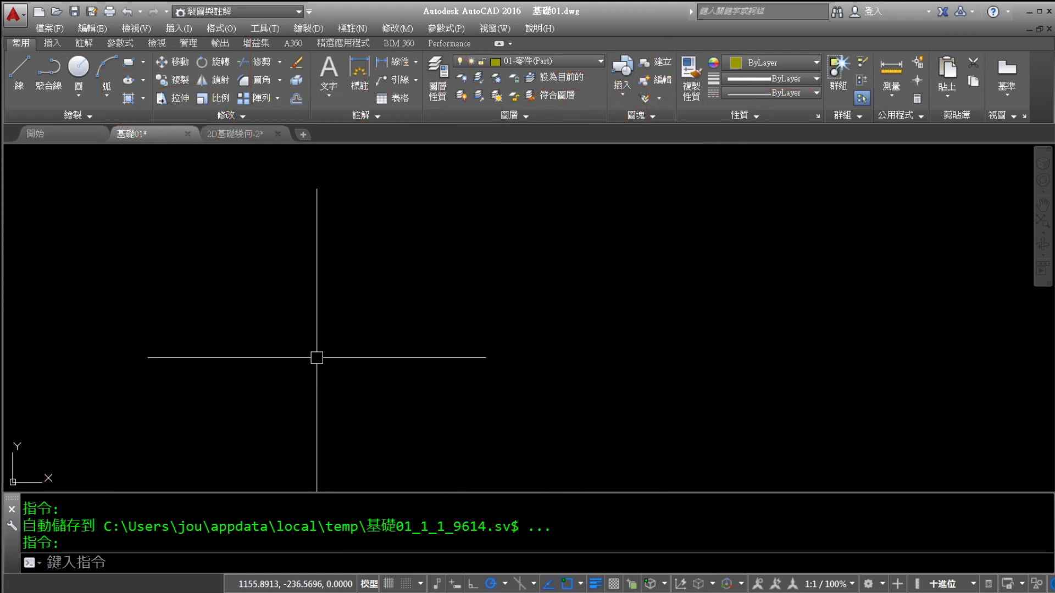
# - Draw a Center, Radius circle of radius 40 in the empty drawing area
pyautogui.click(77, 97)
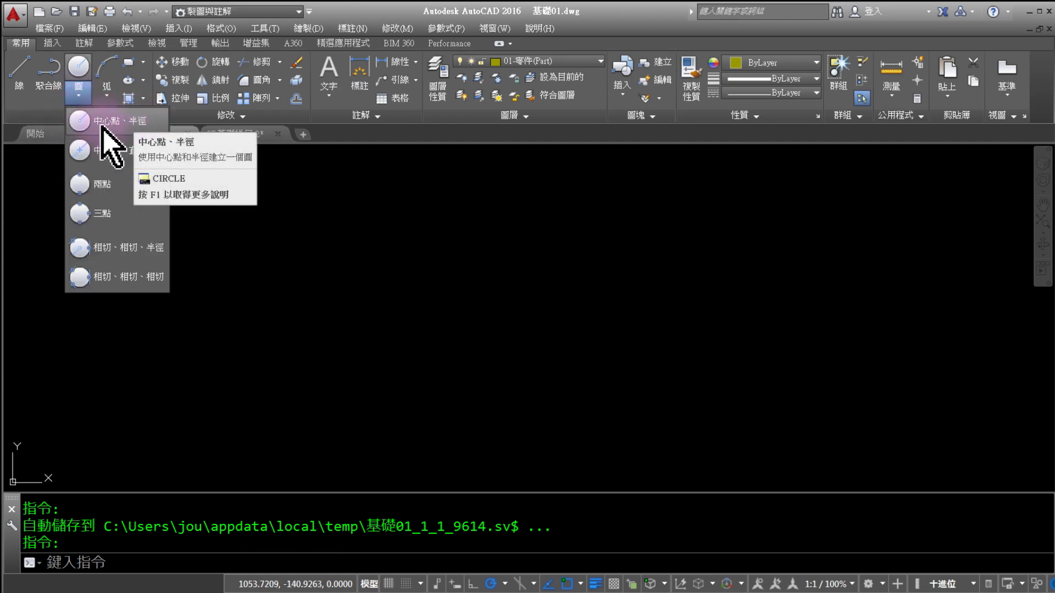
pyautogui.click(132, 132)
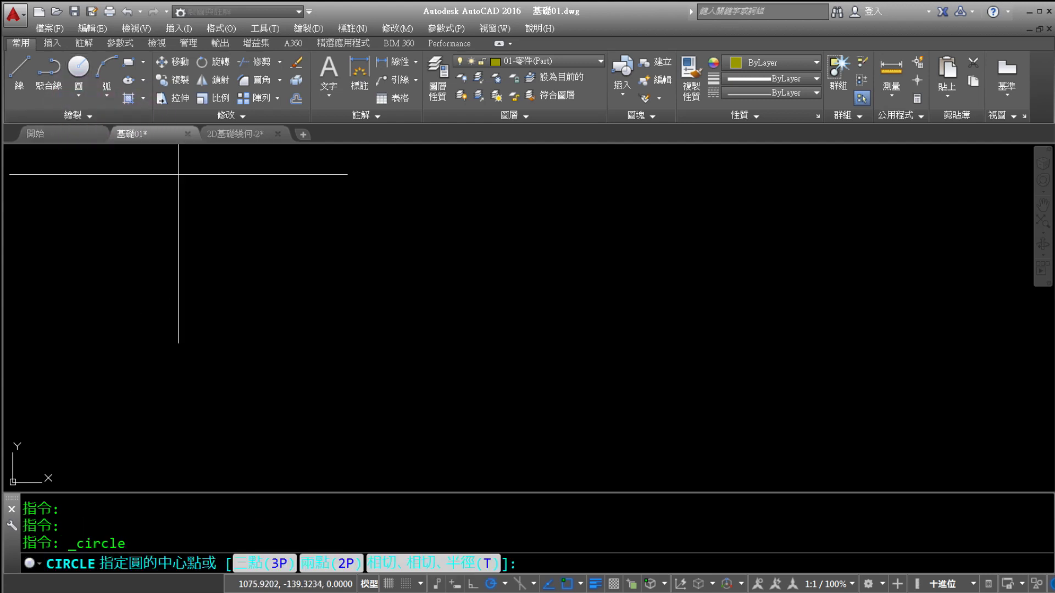
pyautogui.click(557, 324)
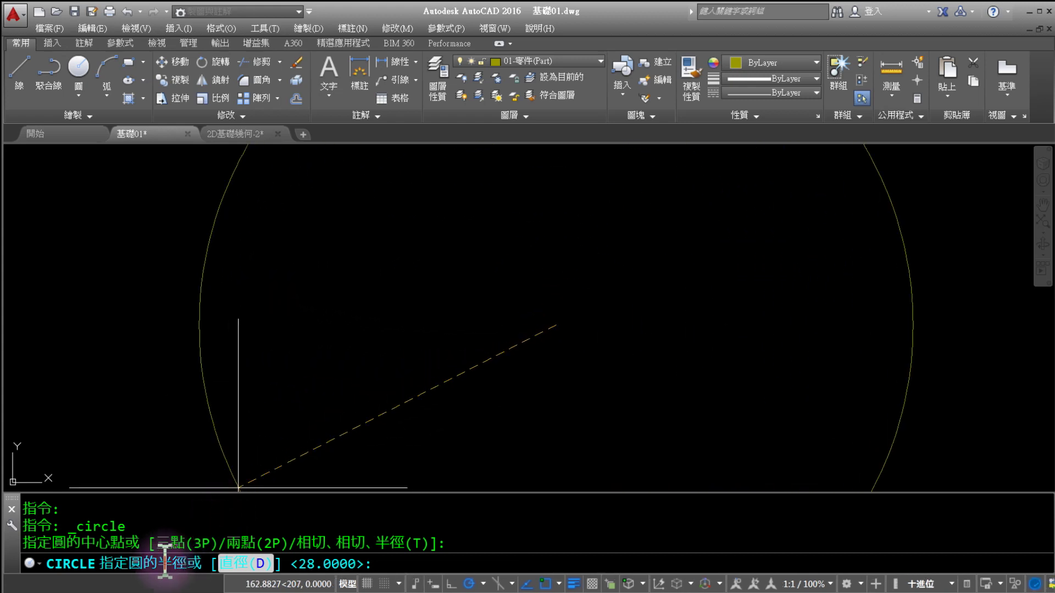
pyautogui.write('40')
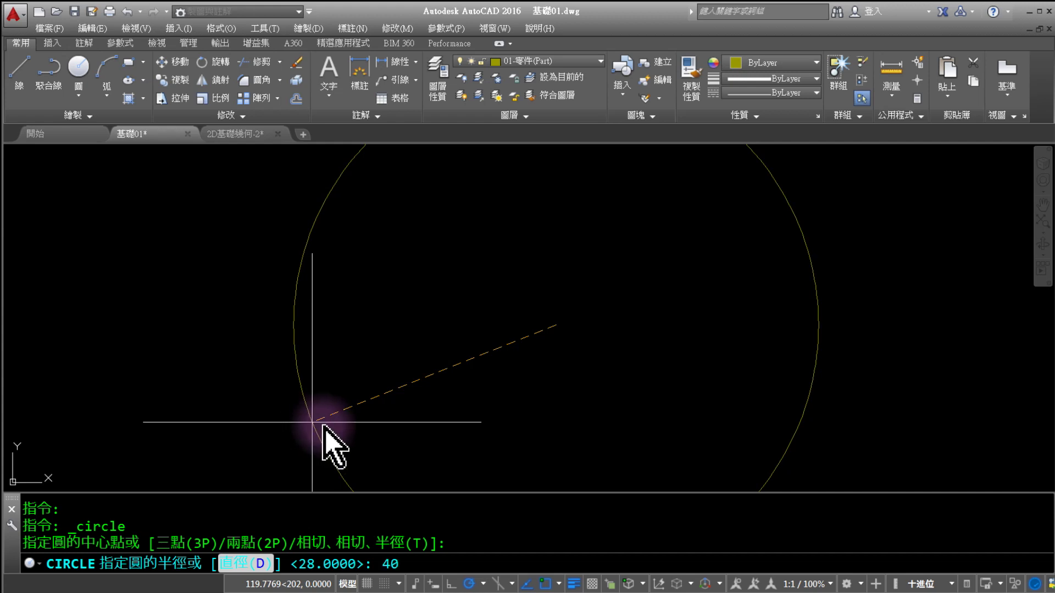
pyautogui.press('Return')
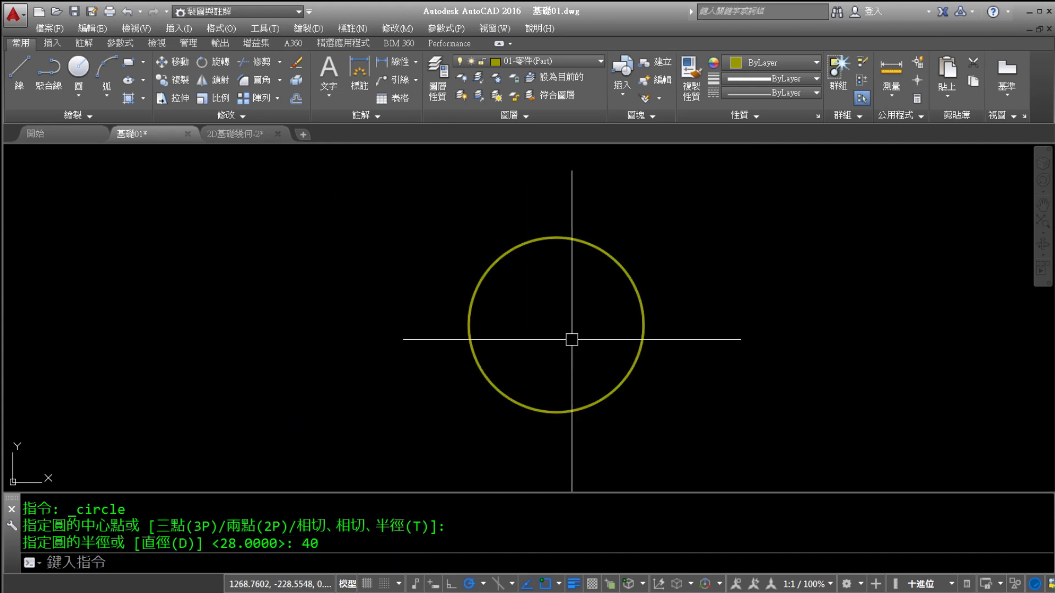
pyautogui.scroll(2, 592, 327)
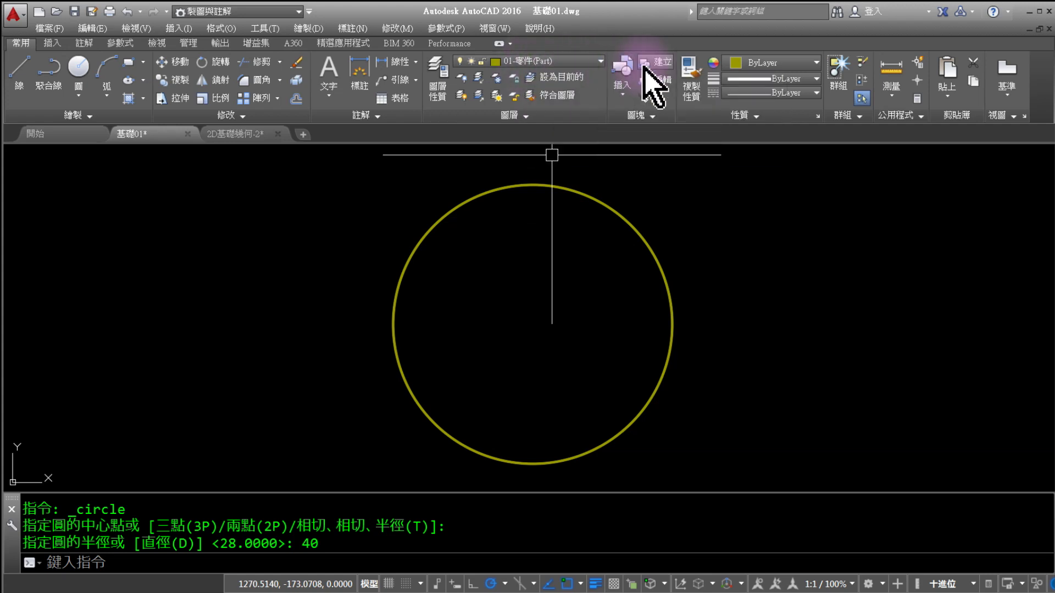
# - Set the current object colour to Magenta (洋紅) in the Properties panel
pyautogui.click(763, 65)
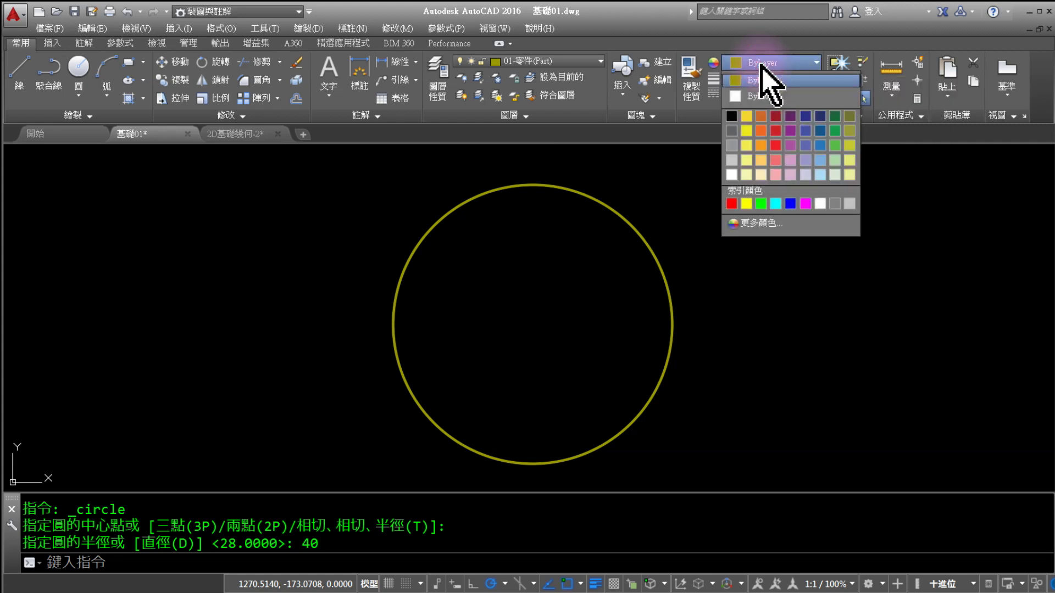
pyautogui.click(806, 203)
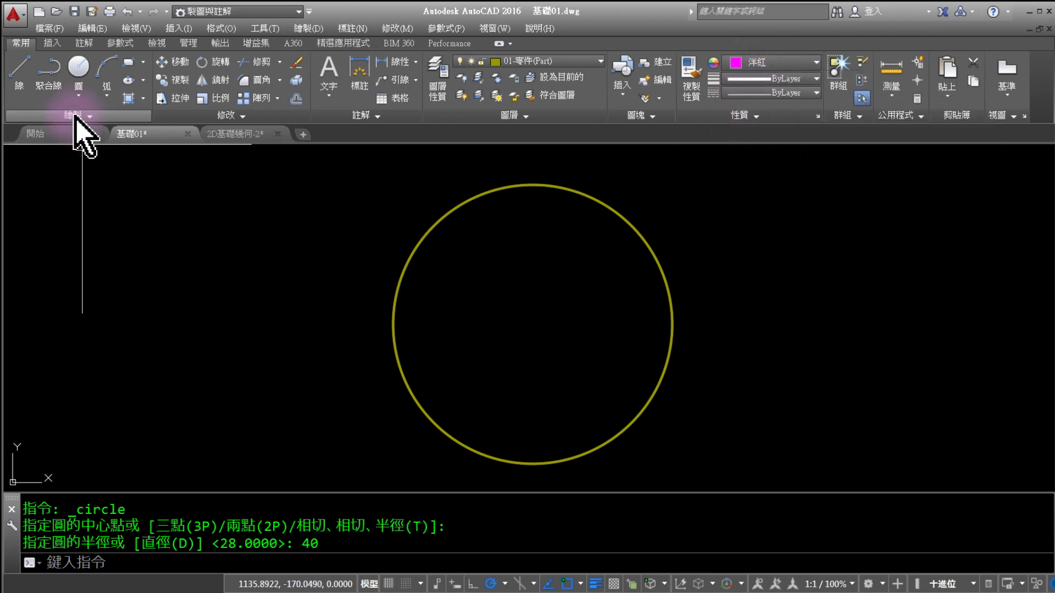
pyautogui.click(79, 94)
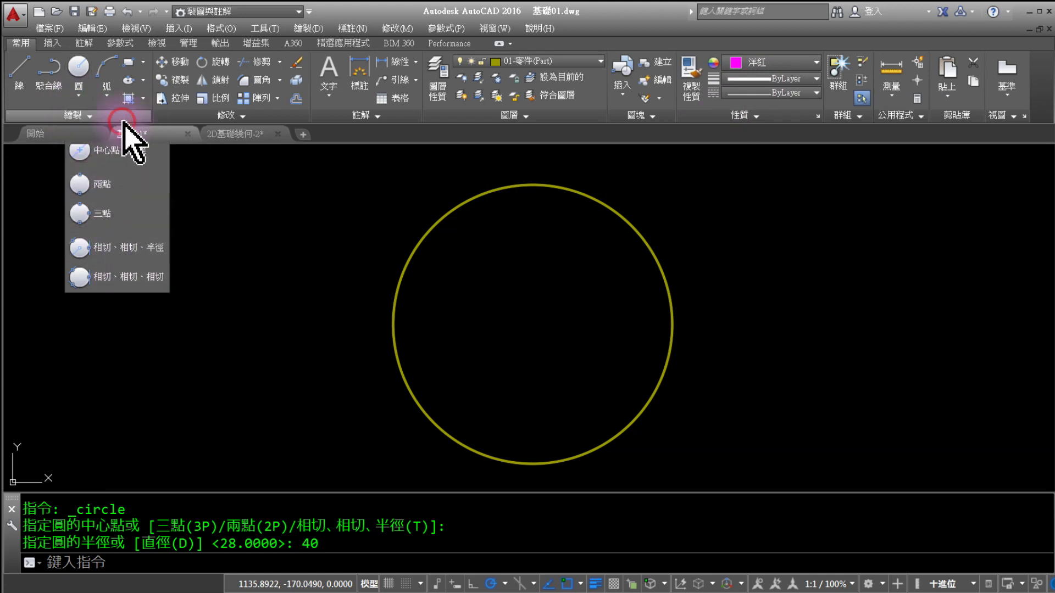
# - Draw a radius-15 circle centred on the top quadrant of the radius-40 circle
pyautogui.click(122, 122)
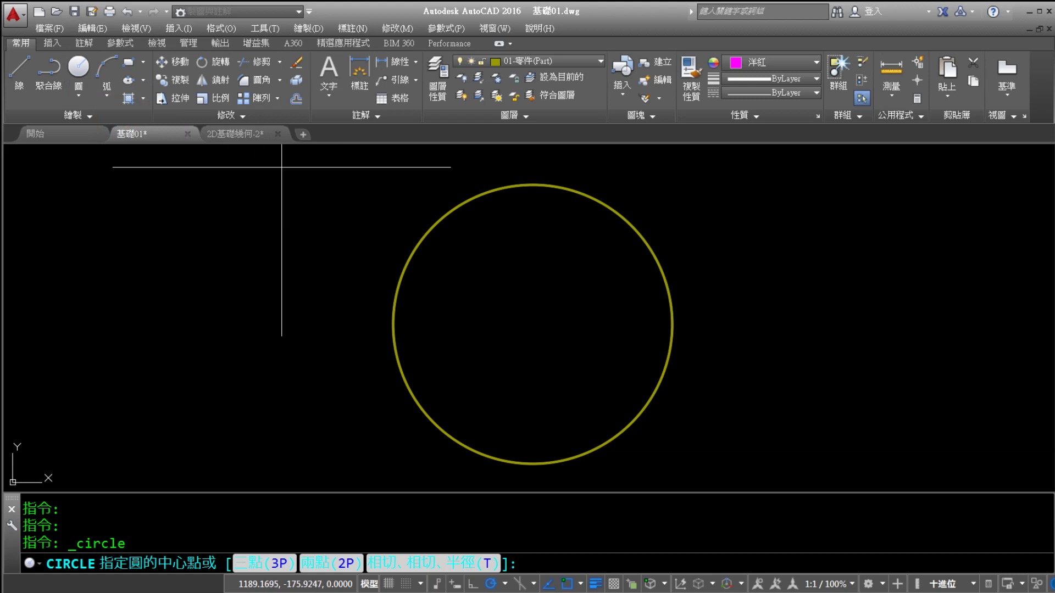
pyautogui.click(533, 184)
pyautogui.moveTo(379, 213); pyautogui.dragTo(362, 279, button='middle')
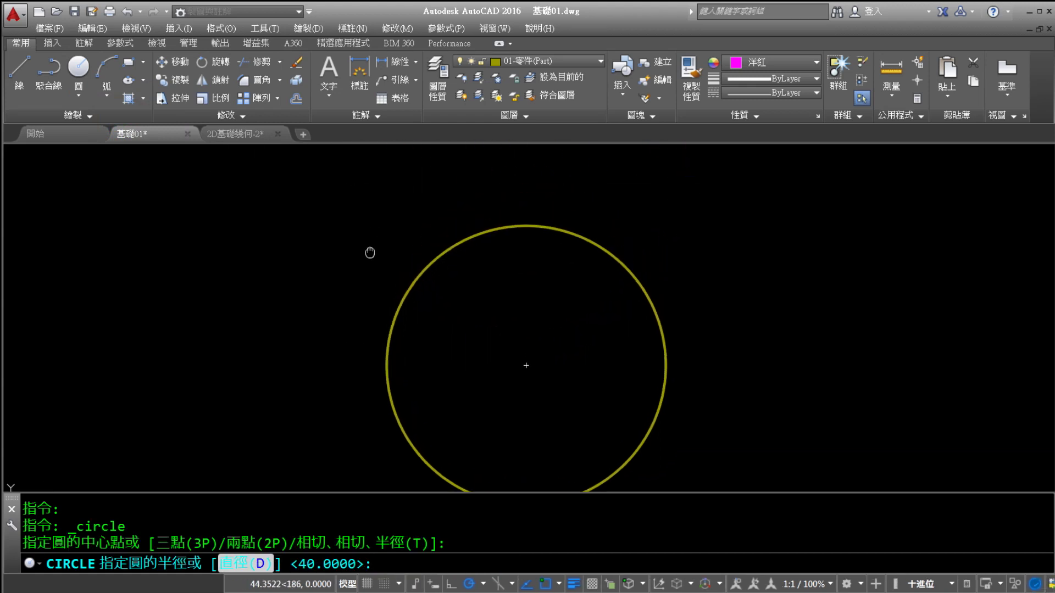
pyautogui.write('15')
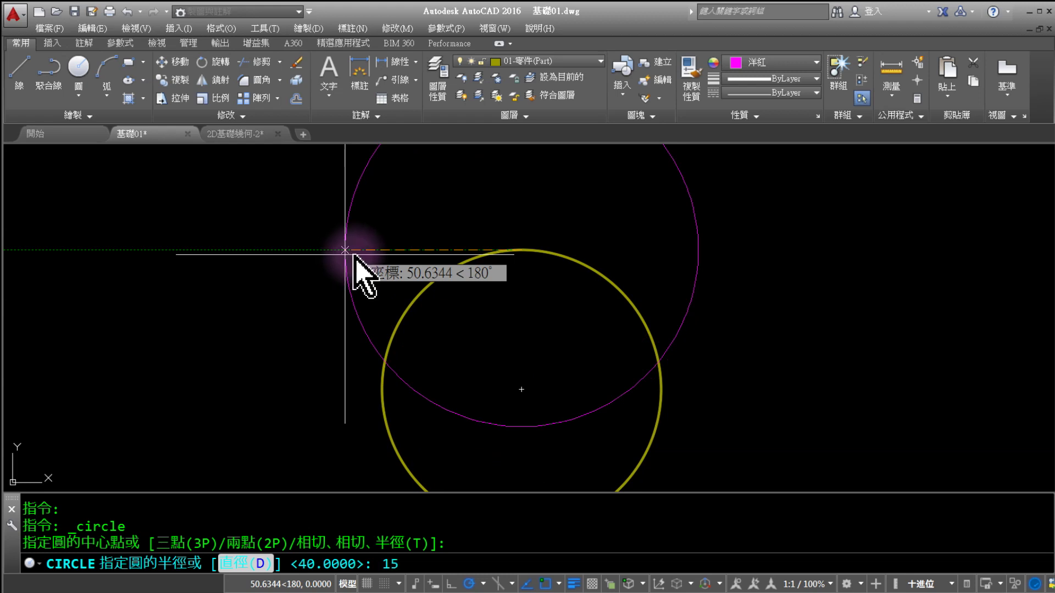
pyautogui.press('Return')
# - Mark up the two circles in ink, then recentre them in the view
pyautogui.moveTo(400, 266); pyautogui.dragTo(403, 233, button='middle')
pyautogui.moveTo(509, 262)
pyautogui.mouseDown()
pyautogui.moveTo(569, 222)
pyautogui.moveTo(502, 270)
pyautogui.mouseUp()
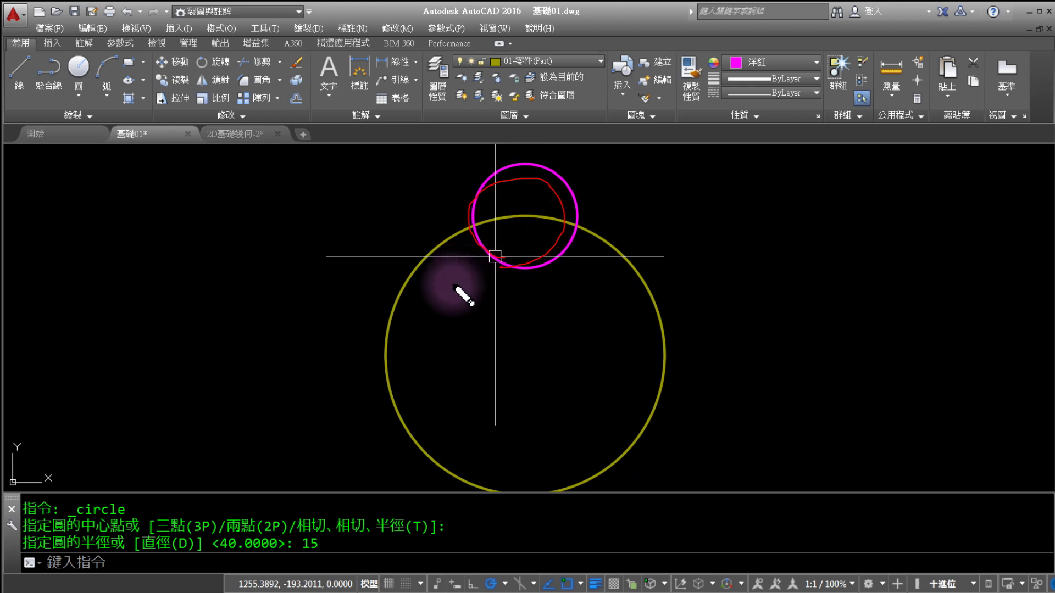
pyautogui.moveTo(436, 295)
pyautogui.mouseDown()
pyautogui.moveTo(400, 259)
pyautogui.moveTo(406, 304)
pyautogui.mouseUp()
pyautogui.moveTo(424, 416); pyautogui.dragTo(384, 441)
pyautogui.moveTo(499, 463); pyautogui.dragTo(514, 457)
pyautogui.moveTo(604, 407)
pyautogui.mouseDown()
pyautogui.moveTo(654, 475)
pyautogui.moveTo(629, 399)
pyautogui.mouseUp()
pyautogui.moveTo(643, 283); pyautogui.dragTo(592, 271)
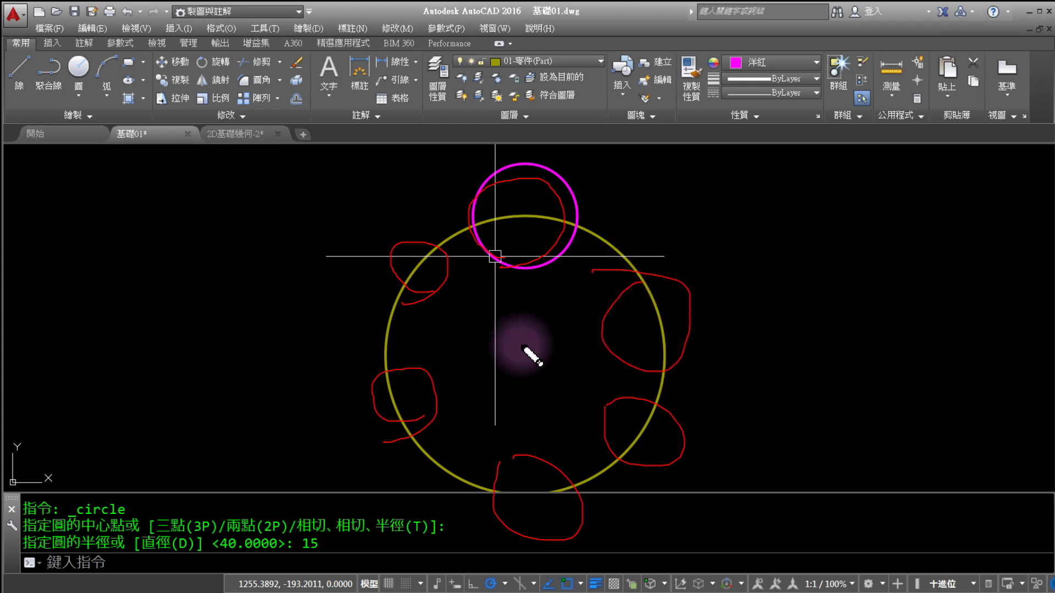
pyautogui.press('Escape')
pyautogui.moveTo(534, 326); pyautogui.dragTo(569, 317, button='middle')
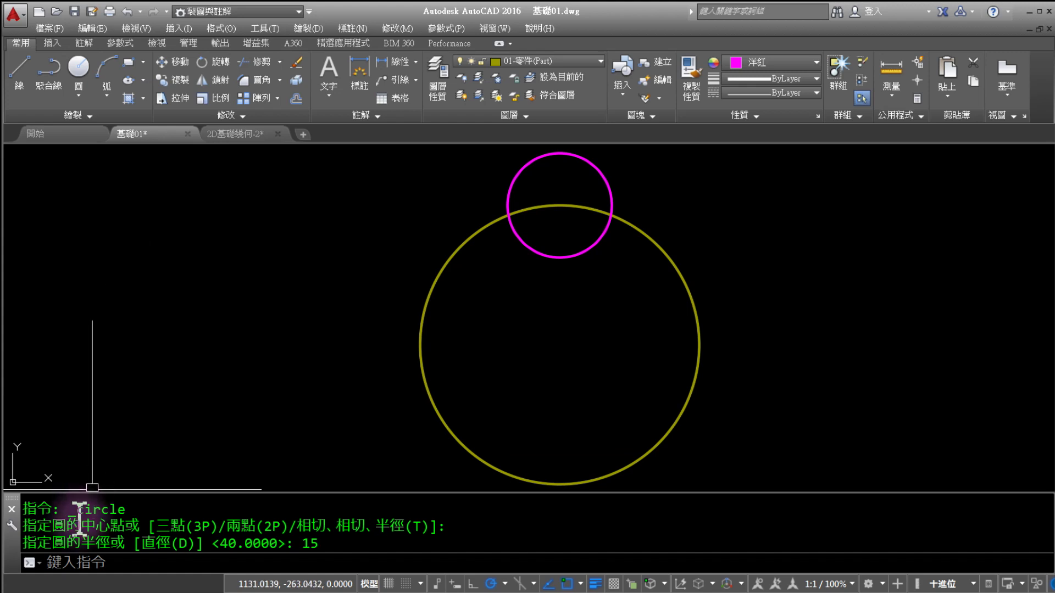
# - Underline the command line and start handwriting 'Arrayclassical' across the circles in ink
pyautogui.moveTo(69, 554)
pyautogui.mouseDown()
pyautogui.moveTo(172, 558)
pyautogui.moveTo(177, 579)
pyautogui.moveTo(231, 550)
pyautogui.mouseUp()
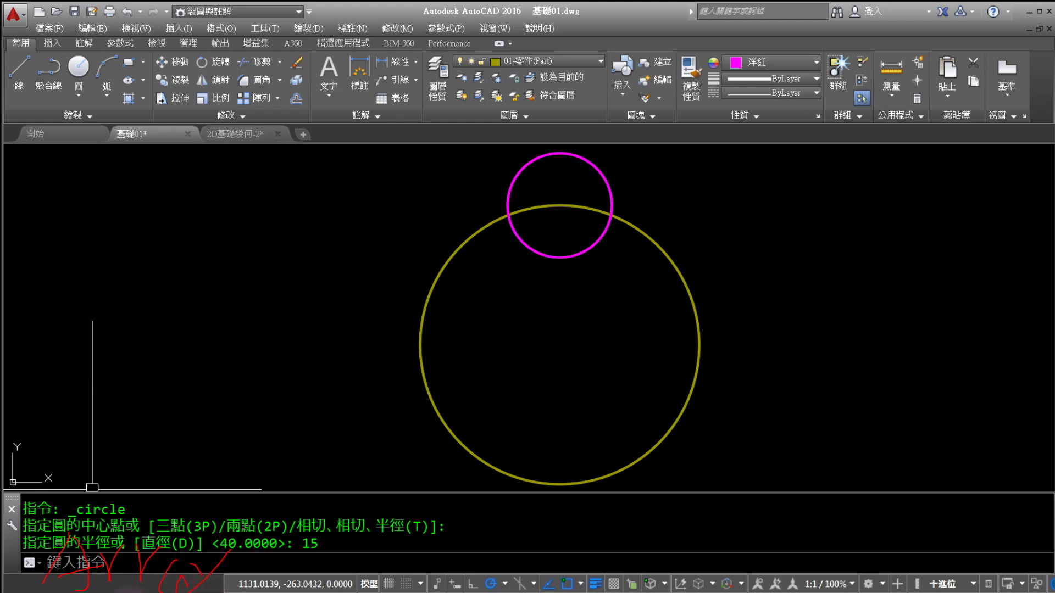
pyautogui.moveTo(39, 582); pyautogui.dragTo(249, 587)
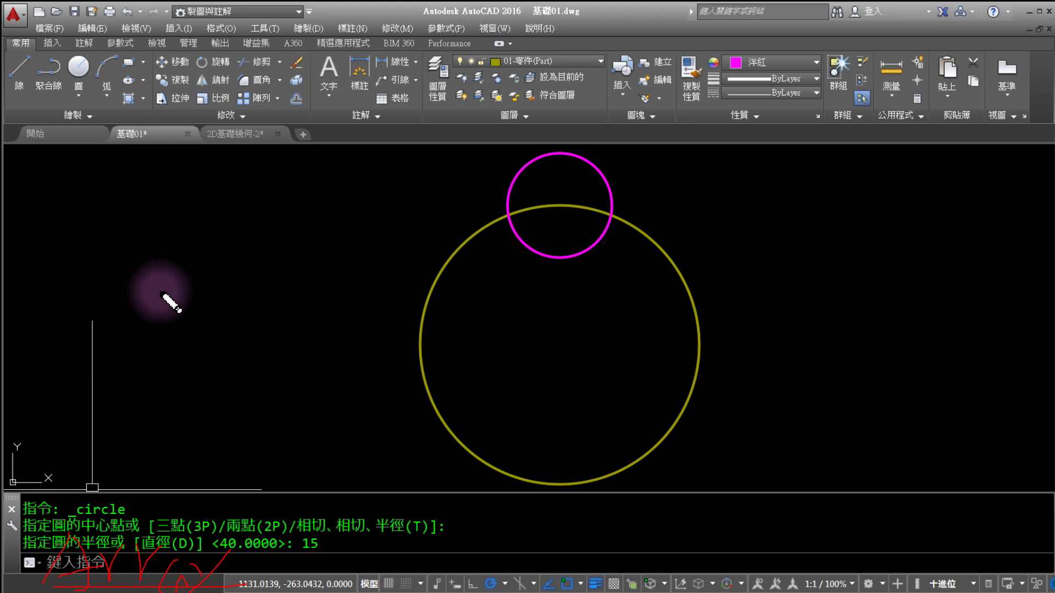
pyautogui.moveTo(187, 256)
pyautogui.mouseDown()
pyautogui.moveTo(133, 348)
pyautogui.moveTo(175, 348)
pyautogui.moveTo(215, 316)
pyautogui.mouseUp()
pyautogui.moveTo(231, 351)
pyautogui.mouseDown()
pyautogui.moveTo(257, 314)
pyautogui.moveTo(286, 349)
pyautogui.moveTo(307, 343)
pyautogui.moveTo(225, 400)
pyautogui.mouseUp()
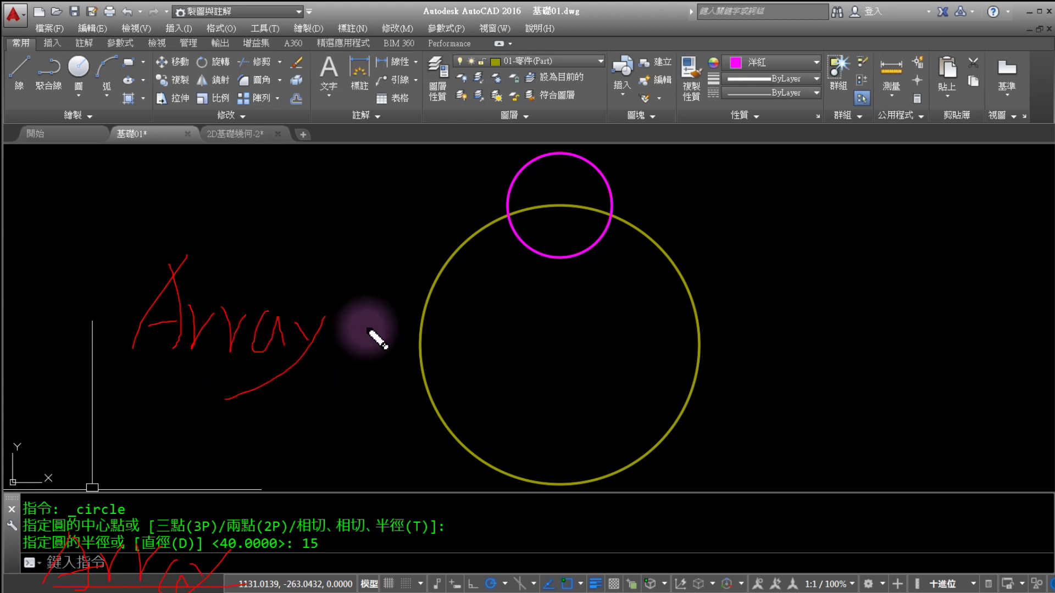
pyautogui.moveTo(360, 326); pyautogui.dragTo(356, 352)
pyautogui.moveTo(397, 256); pyautogui.dragTo(379, 357)
pyautogui.moveTo(424, 327); pyautogui.dragTo(434, 350)
pyautogui.moveTo(468, 316); pyautogui.dragTo(456, 351)
# - Finish writing 'Arrayclassical' in ink, underline it, then clear the ink
pyautogui.moveTo(508, 311)
pyautogui.mouseDown()
pyautogui.moveTo(497, 355)
pyautogui.moveTo(538, 311)
pyautogui.mouseUp()
pyautogui.moveTo(536, 323); pyautogui.dragTo(537, 349)
pyautogui.moveTo(593, 323); pyautogui.dragTo(580, 348)
pyautogui.moveTo(647, 329); pyautogui.dragTo(648, 350)
pyautogui.moveTo(667, 275); pyautogui.dragTo(673, 358)
pyautogui.moveTo(742, 371); pyautogui.dragTo(26, 371)
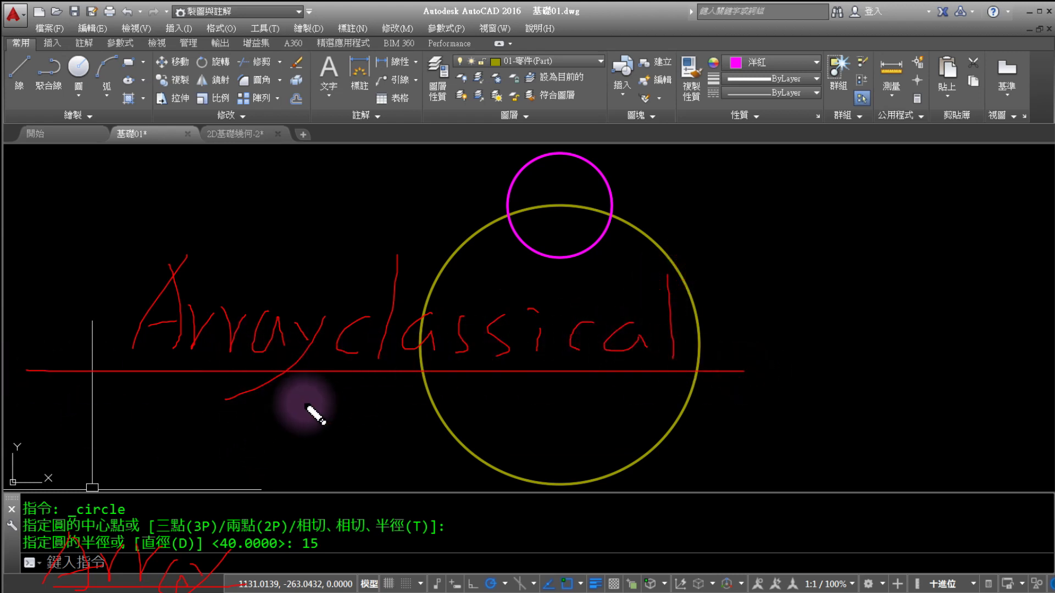
pyautogui.moveTo(239, 362); pyautogui.dragTo(103, 363)
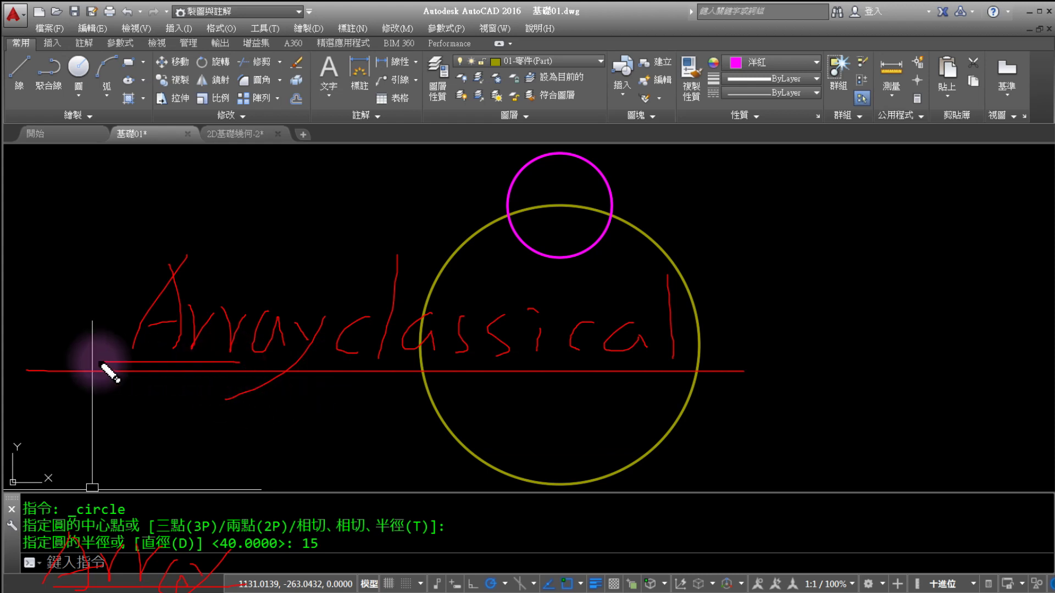
pyautogui.moveTo(253, 362); pyautogui.dragTo(672, 359)
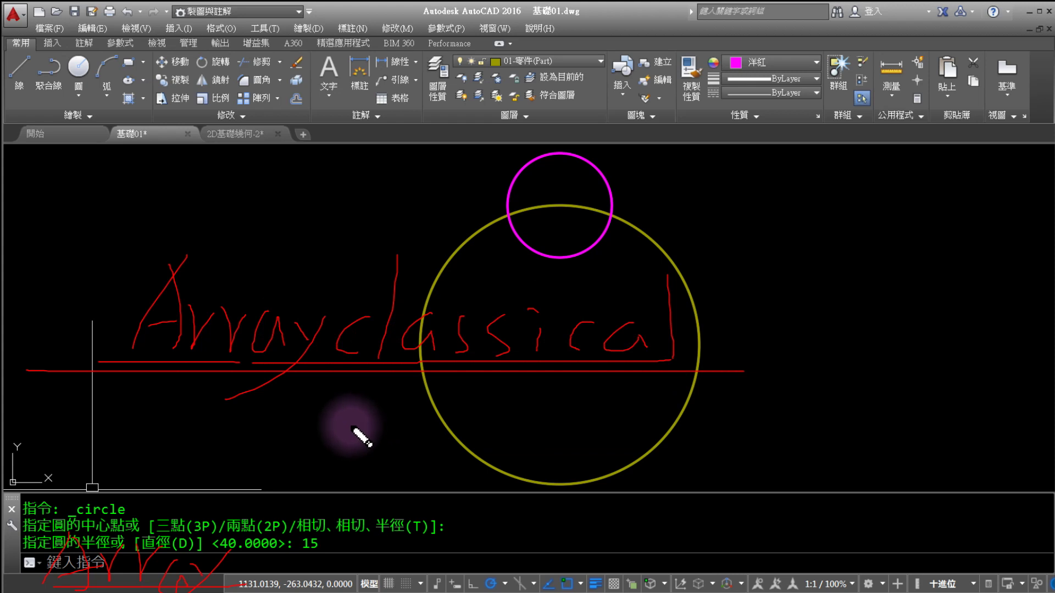
pyautogui.press('Escape')
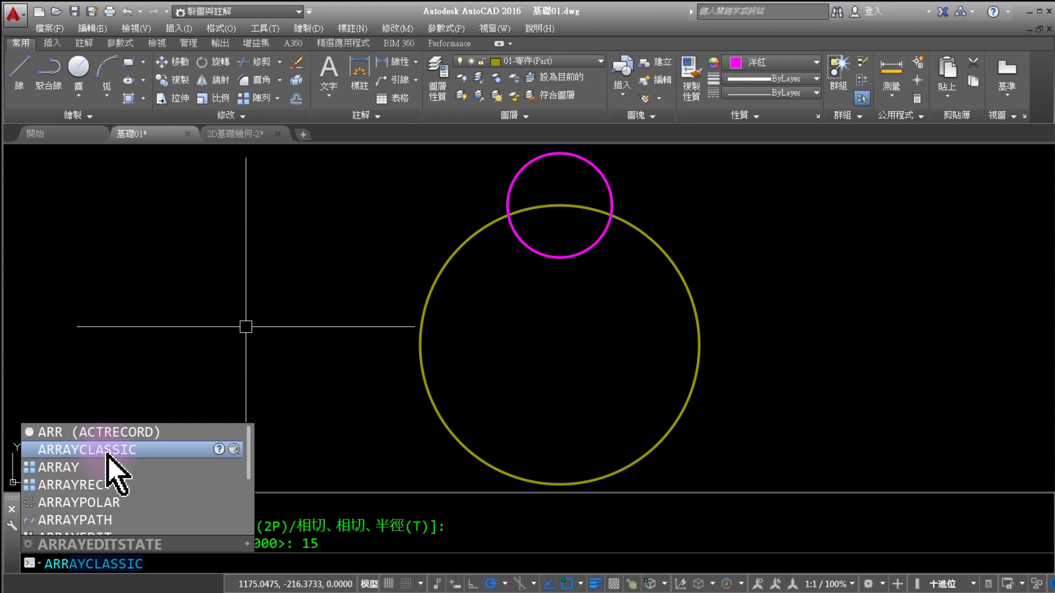
pyautogui.write('ARR')
# - Run ARRAYCLASSIC from autocomplete and move the classic Array dialog off the circles
pyautogui.click(76, 451)
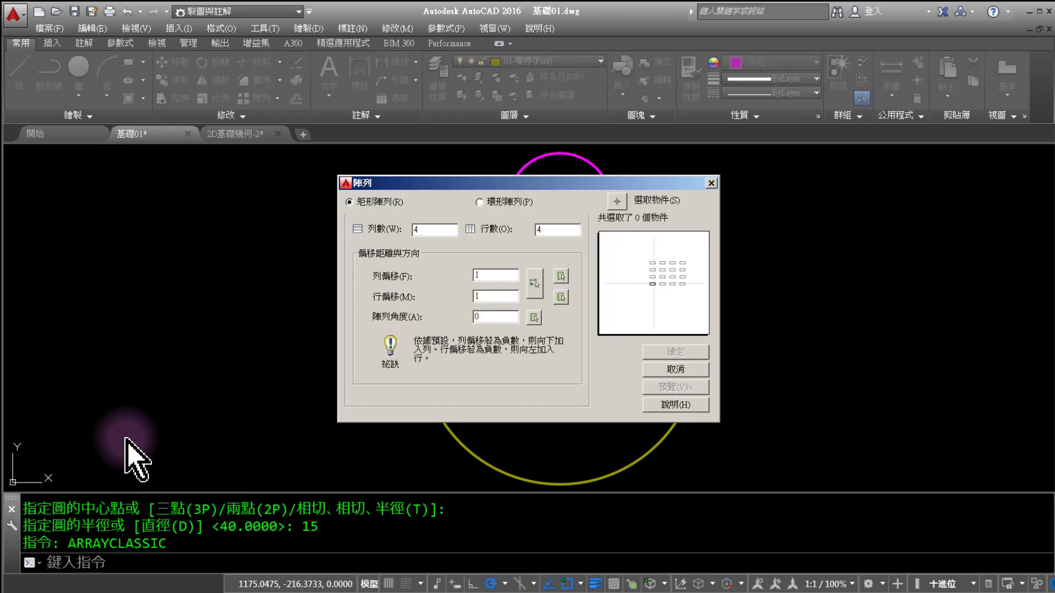
pyautogui.moveTo(381, 189); pyautogui.dragTo(743, 183)
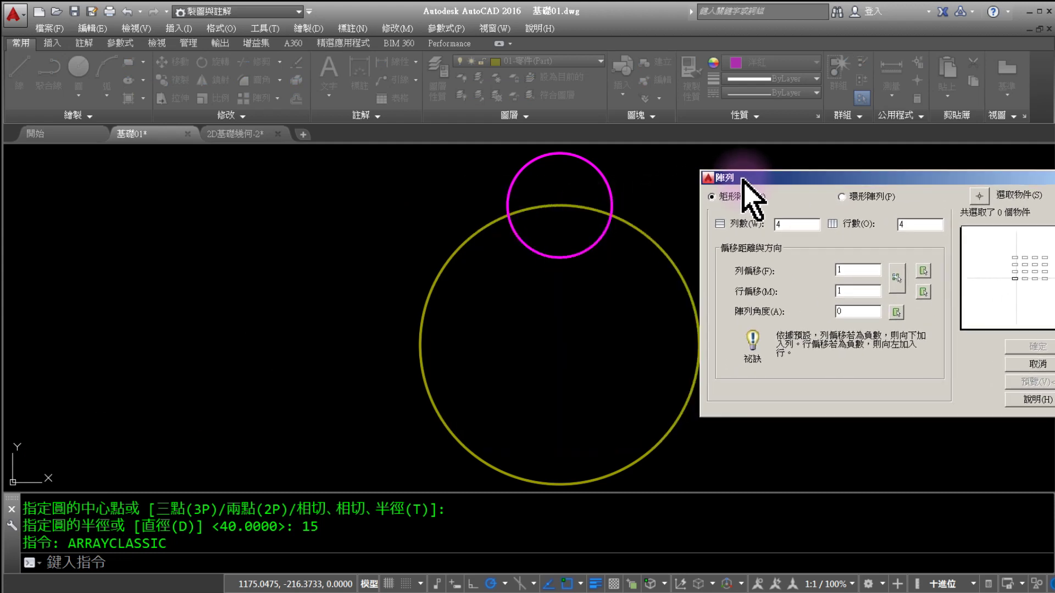
pyautogui.moveTo(513, 229)
pyautogui.mouseDown()
pyautogui.moveTo(641, 327)
pyautogui.moveTo(681, 307)
pyautogui.mouseUp()
pyautogui.moveTo(741, 183); pyautogui.dragTo(873, 164)
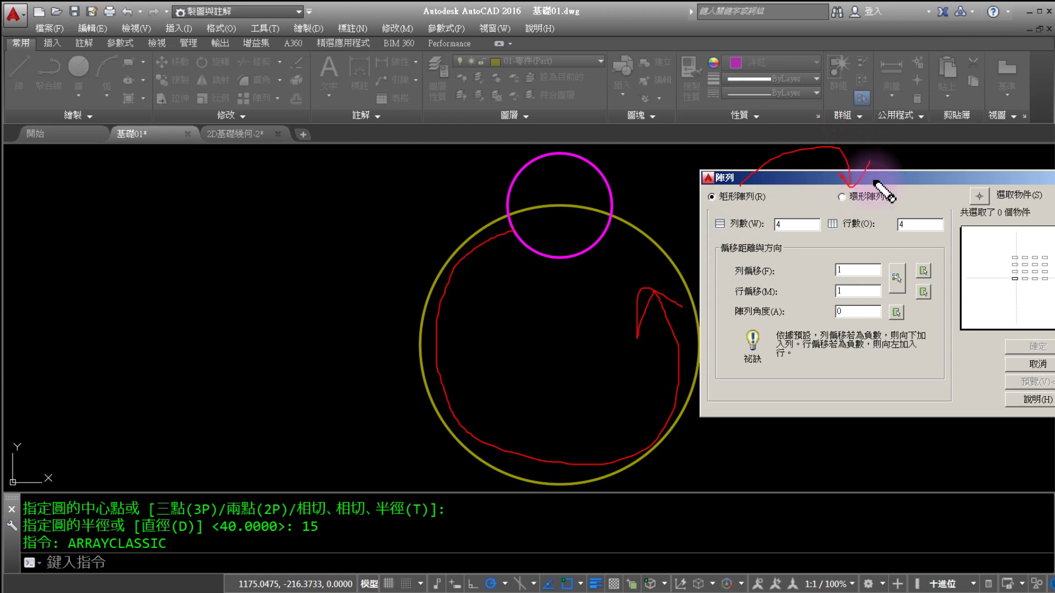
pyautogui.press('Escape')
# - Move the Array dialog higher up and switch it to Polar Array (環形陣列)
pyautogui.moveTo(857, 178); pyautogui.dragTo(847, 70)
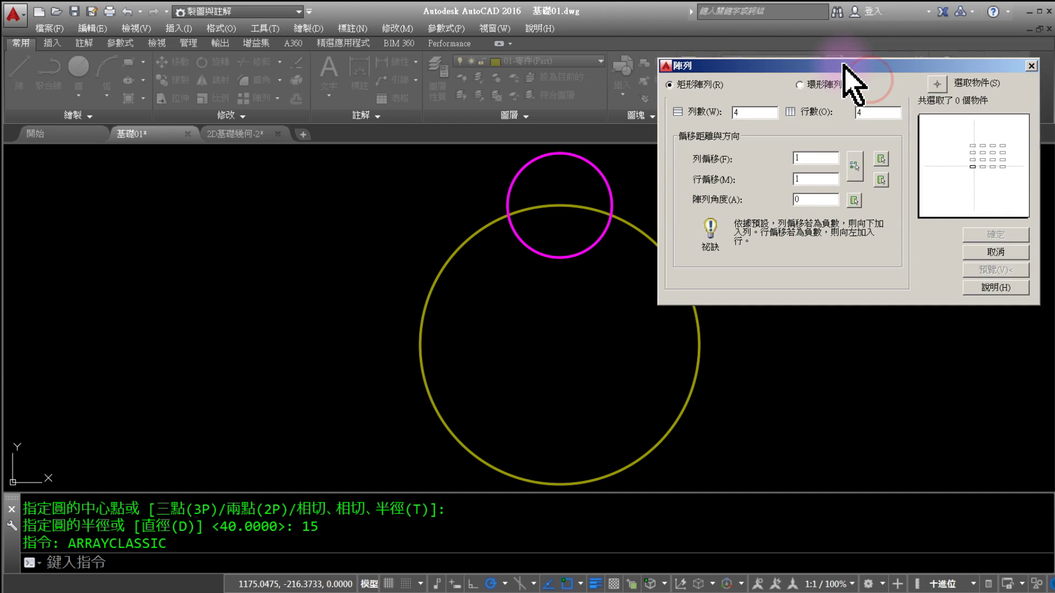
pyautogui.moveTo(965, 129); pyautogui.dragTo(969, 127)
pyautogui.moveTo(741, 52); pyautogui.dragTo(666, 120)
pyautogui.moveTo(679, 68); pyautogui.dragTo(710, 102)
pyautogui.moveTo(736, 69)
pyautogui.mouseDown()
pyautogui.moveTo(786, 42)
pyautogui.moveTo(794, 73)
pyautogui.mouseUp()
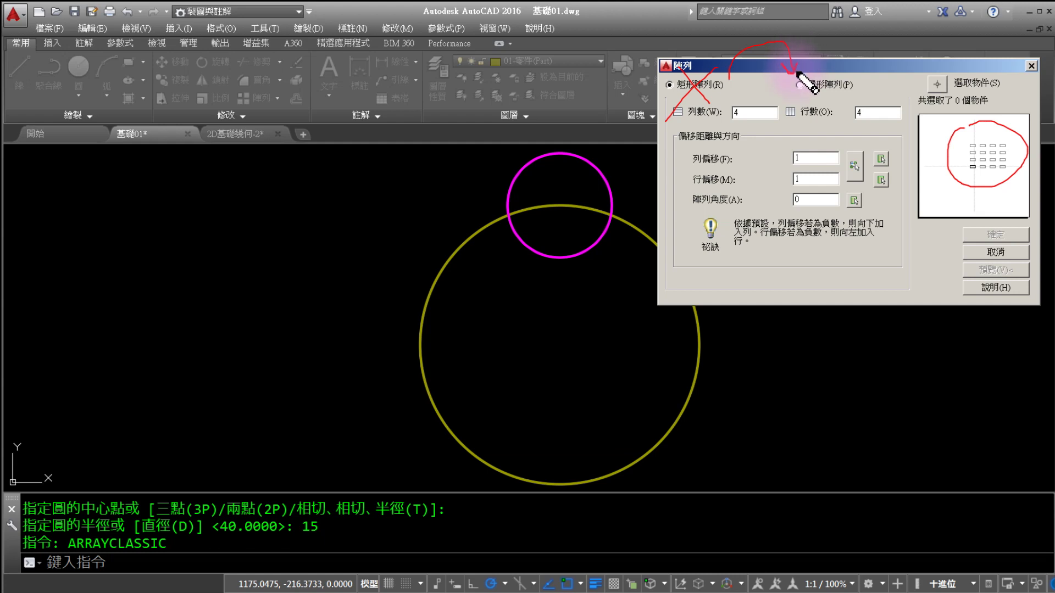
pyautogui.press('Escape')
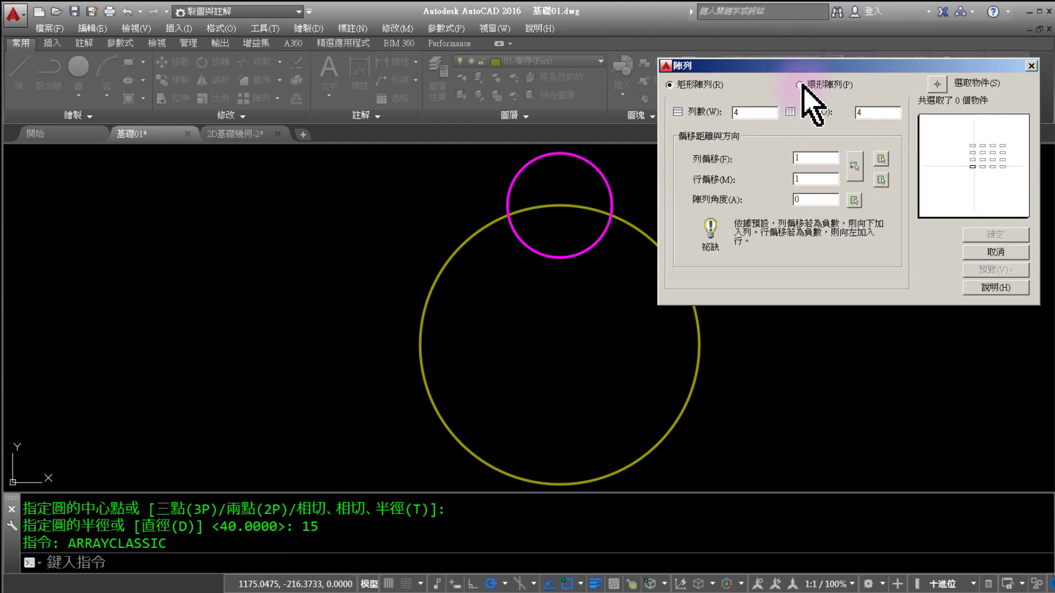
pyautogui.click(799, 85)
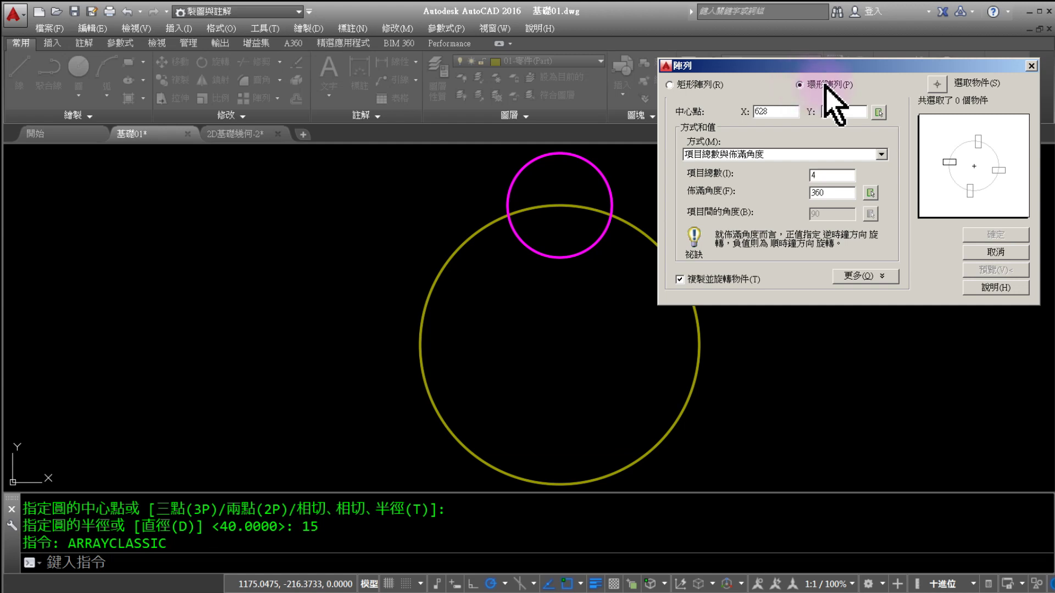
# - Annotate the dialog: pick the magenta circle first, centre on the yellow circle's centre
pyautogui.moveTo(818, 51); pyautogui.dragTo(824, 81)
pyautogui.moveTo(914, 78)
pyautogui.mouseDown()
pyautogui.moveTo(909, 100)
pyautogui.moveTo(927, 116)
pyautogui.mouseUp()
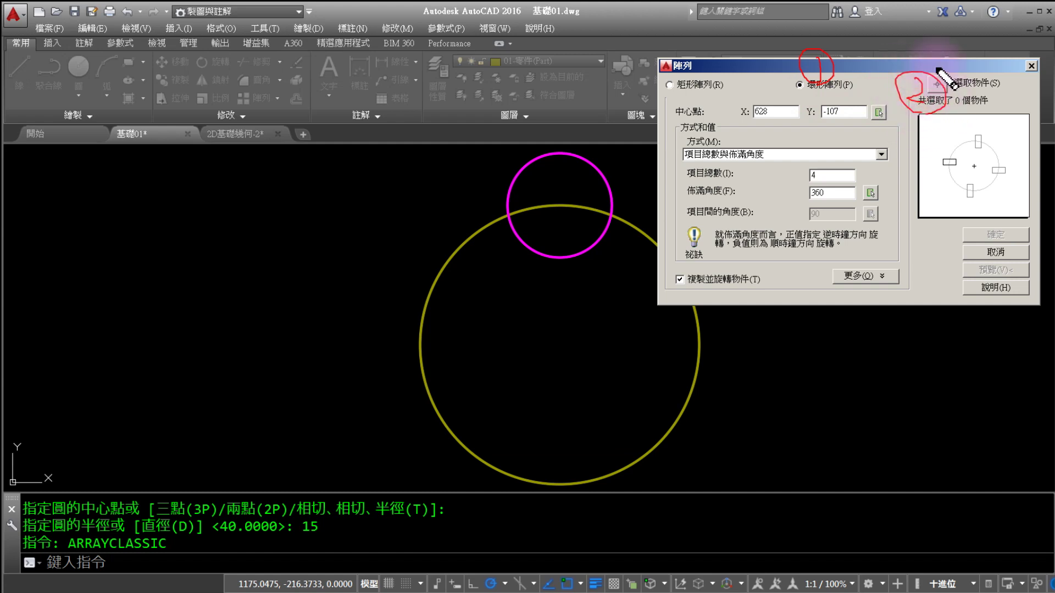
pyautogui.moveTo(983, 32)
pyautogui.mouseDown()
pyautogui.moveTo(945, 86)
pyautogui.moveTo(824, 19)
pyautogui.moveTo(632, 94)
pyautogui.moveTo(598, 140)
pyautogui.moveTo(621, 132)
pyautogui.mouseUp()
pyautogui.moveTo(559, 167)
pyautogui.mouseDown()
pyautogui.moveTo(577, 160)
pyautogui.moveTo(551, 146)
pyautogui.mouseUp()
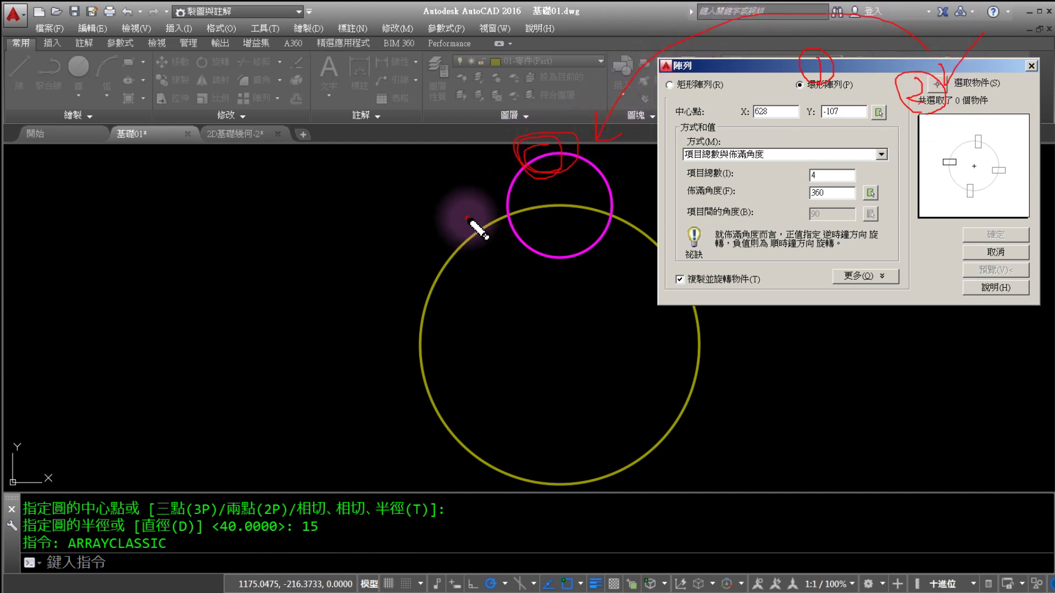
pyautogui.moveTo(466, 220); pyautogui.dragTo(433, 303)
pyautogui.moveTo(431, 246); pyautogui.dragTo(486, 270)
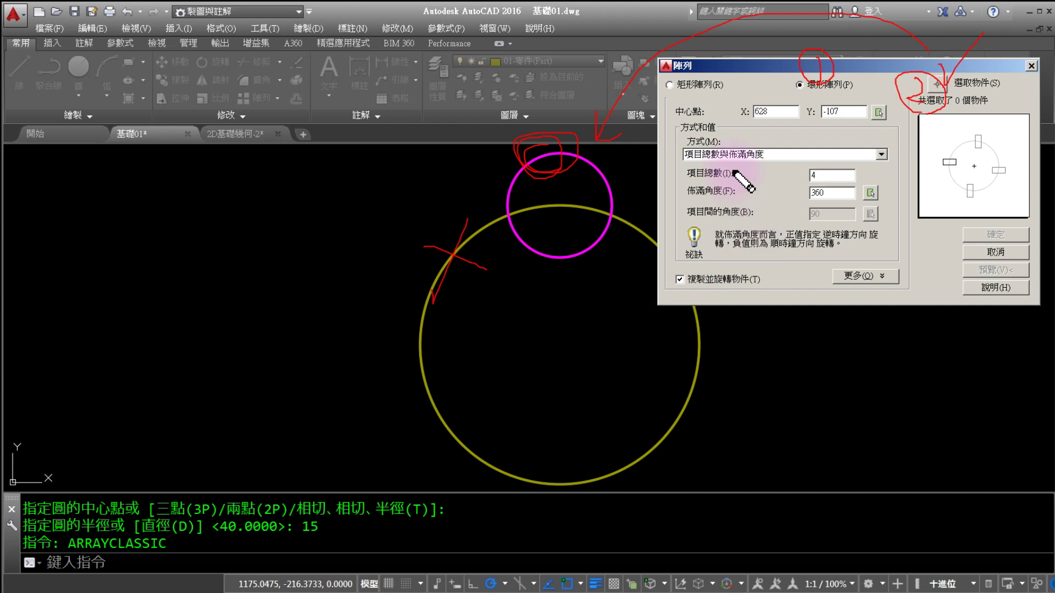
pyautogui.moveTo(700, 124); pyautogui.dragTo(714, 118)
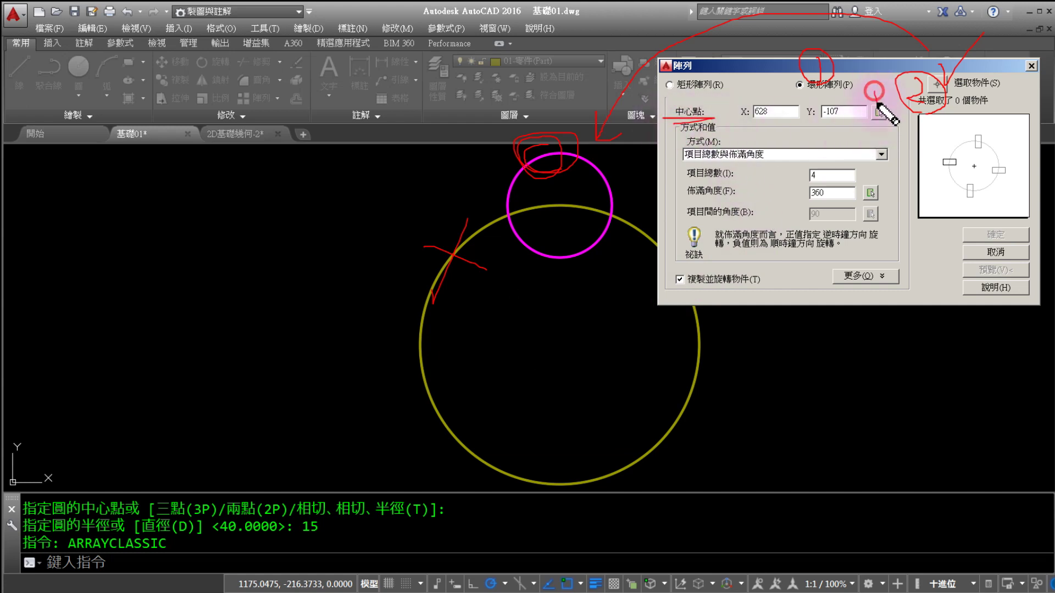
pyautogui.moveTo(887, 62)
pyautogui.mouseDown()
pyautogui.moveTo(879, 114)
pyautogui.moveTo(840, 137)
pyautogui.moveTo(871, 131)
pyautogui.moveTo(703, 206)
pyautogui.moveTo(591, 318)
pyautogui.moveTo(607, 320)
pyautogui.mouseUp()
pyautogui.moveTo(549, 341)
pyautogui.mouseDown()
pyautogui.moveTo(586, 359)
pyautogui.moveTo(569, 380)
pyautogui.mouseUp()
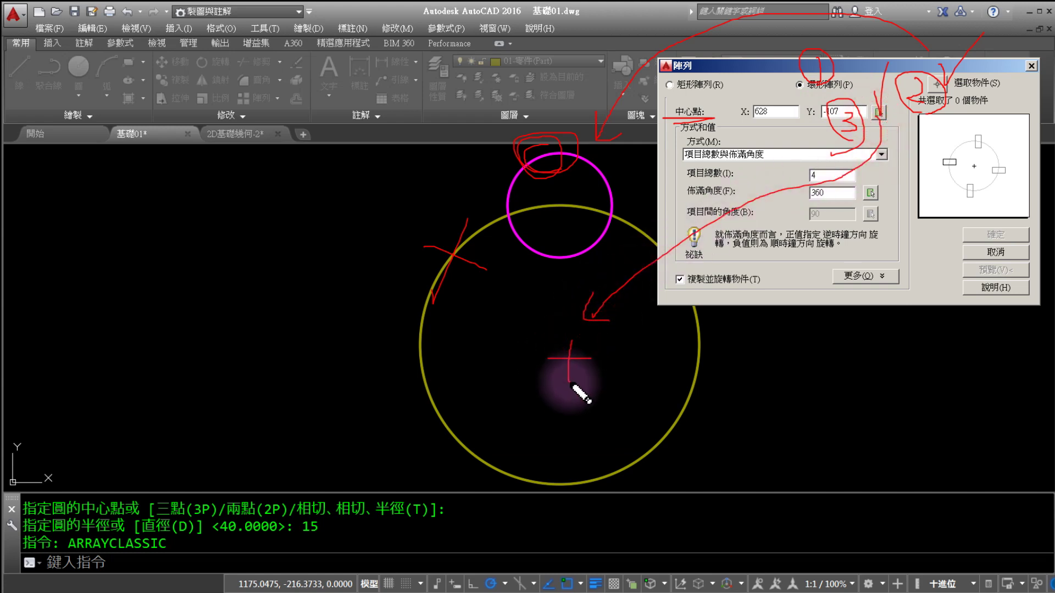
# - Mark six items, 360° fill and rotate-as-copied, then go select objects on the drawing
pyautogui.moveTo(687, 180); pyautogui.dragTo(736, 179)
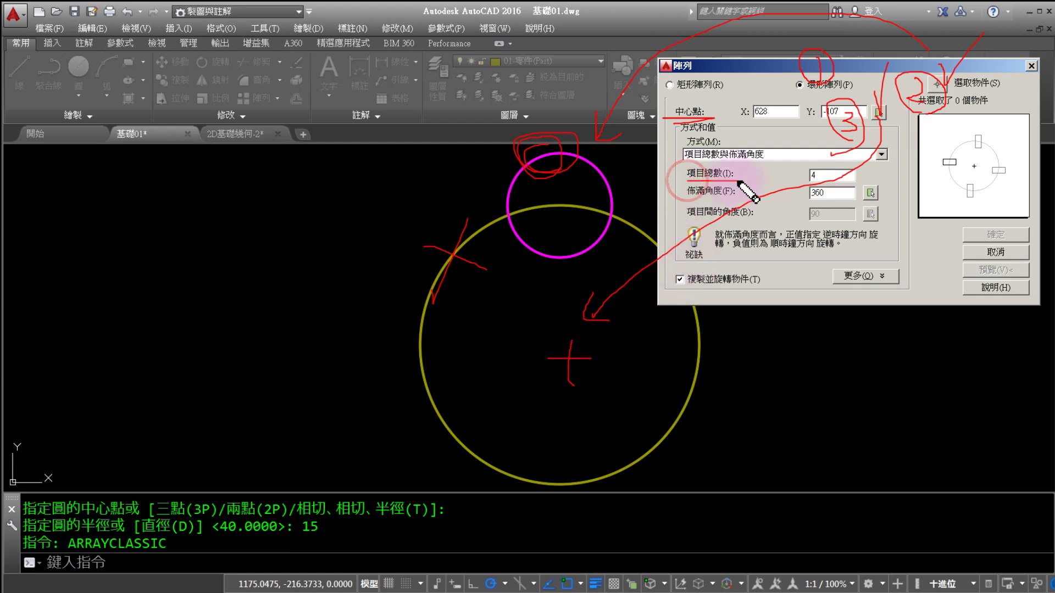
pyautogui.moveTo(806, 145); pyautogui.dragTo(809, 172)
pyautogui.moveTo(677, 206); pyautogui.dragTo(739, 204)
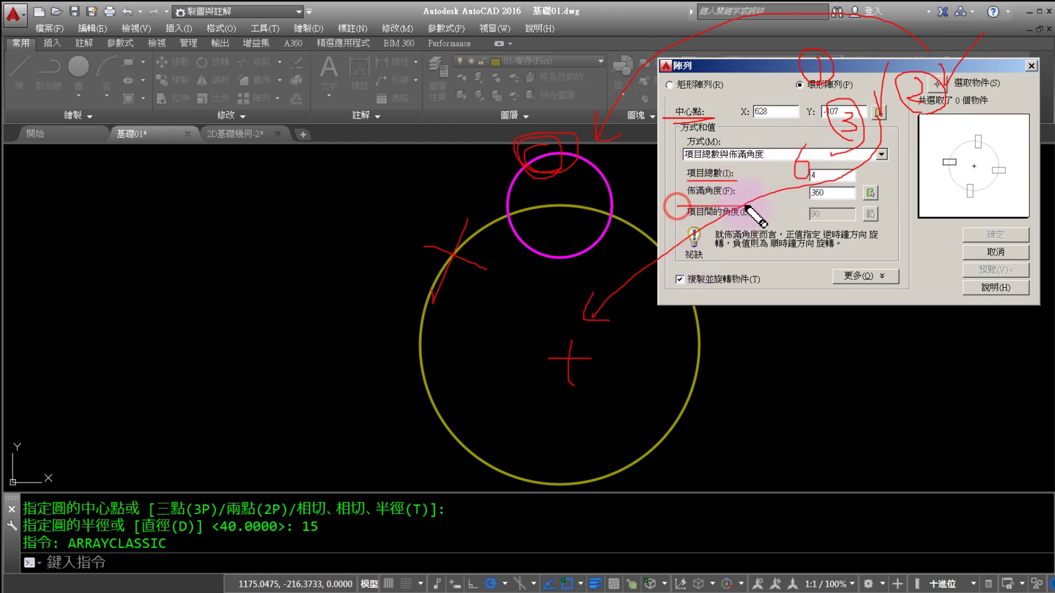
pyautogui.moveTo(836, 186); pyautogui.dragTo(840, 191)
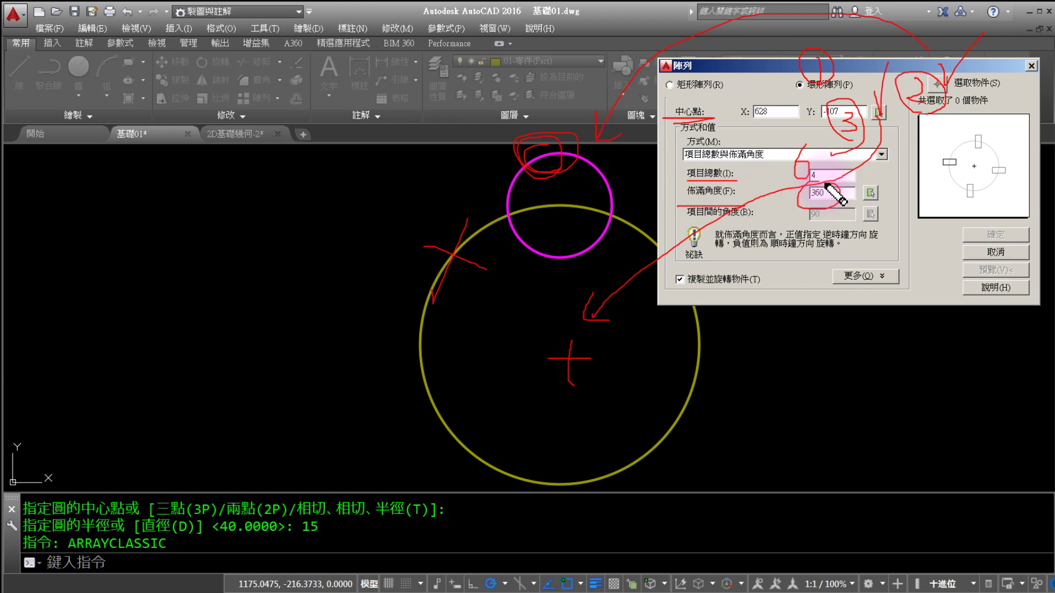
pyautogui.moveTo(961, 220); pyautogui.dragTo(1019, 193)
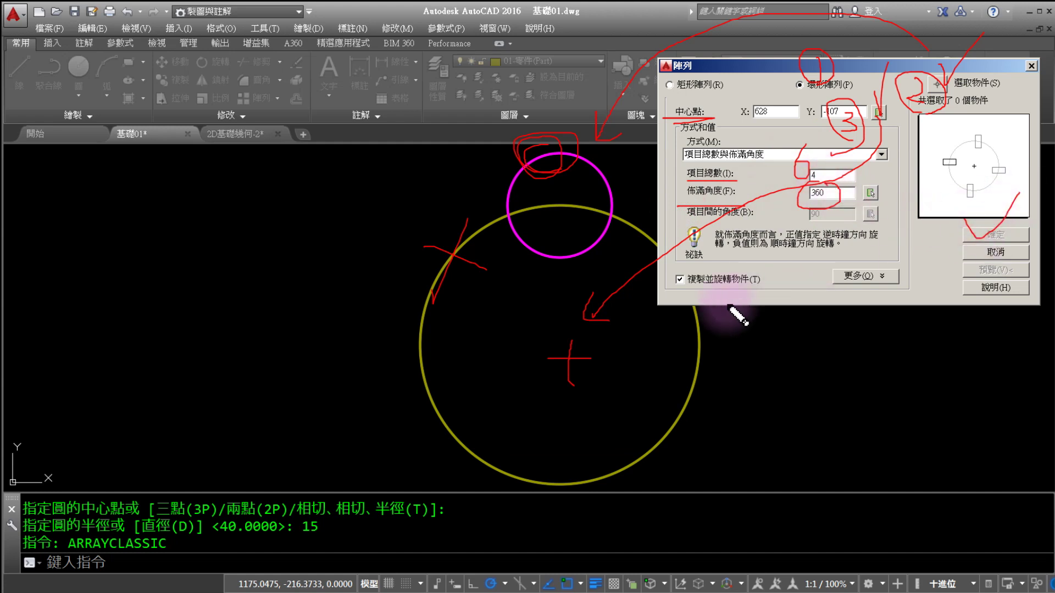
pyautogui.moveTo(683, 302); pyautogui.dragTo(751, 295)
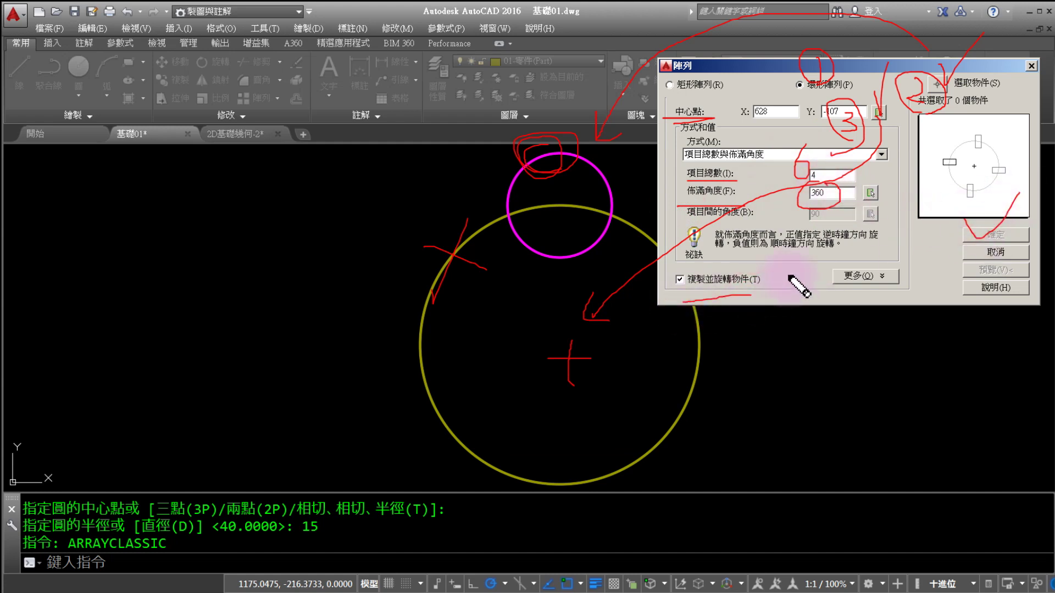
pyautogui.press('Escape')
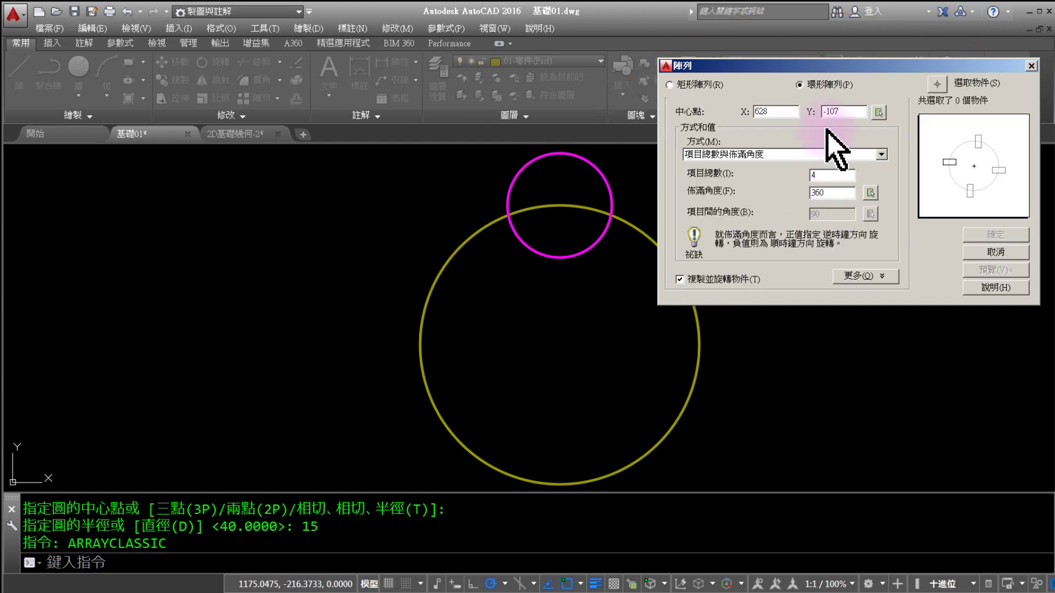
pyautogui.click(704, 86)
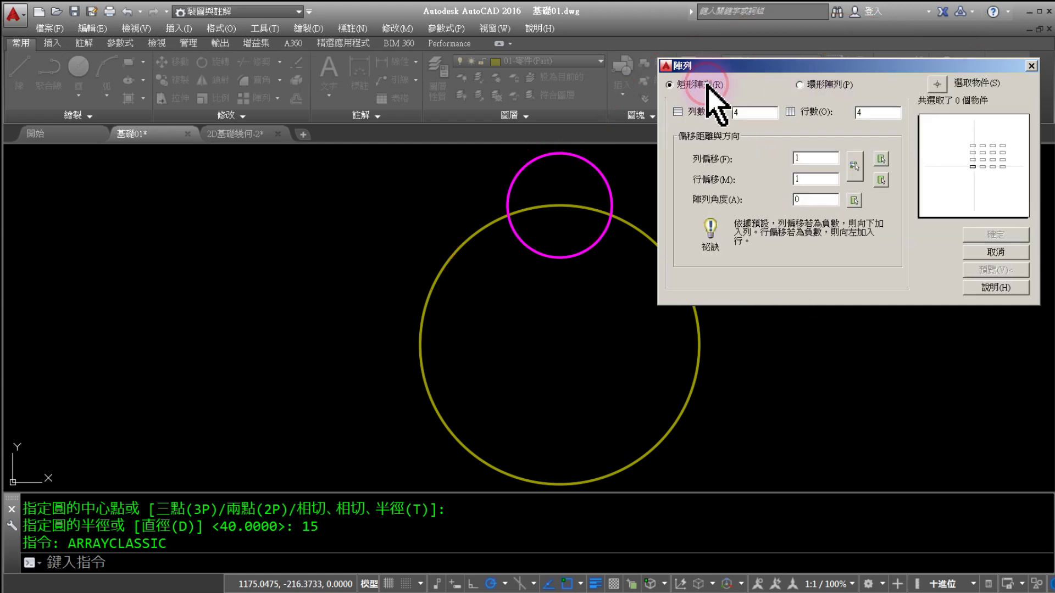
pyautogui.click(812, 87)
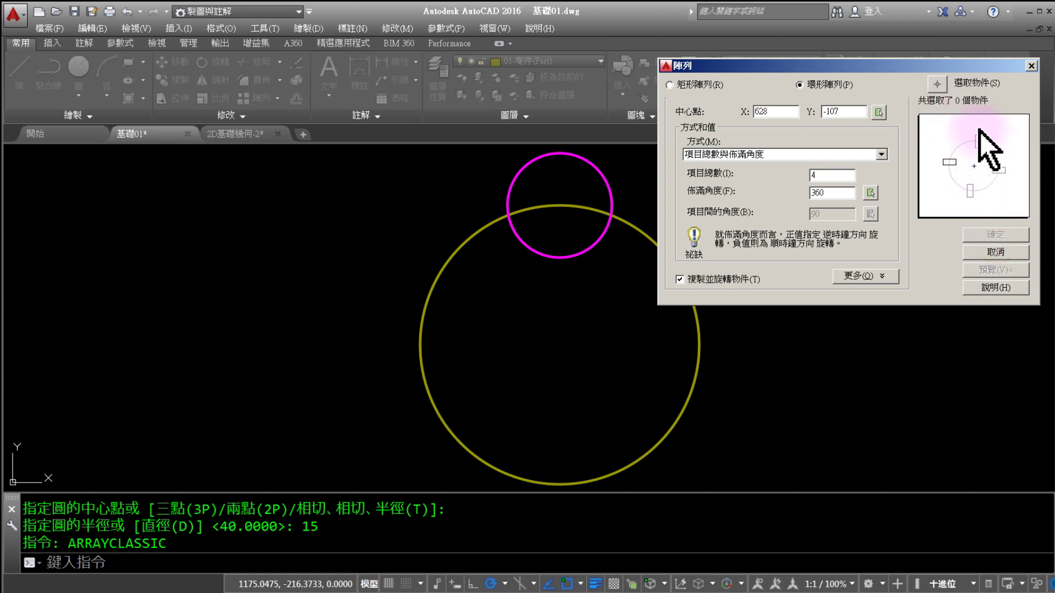
pyautogui.click(940, 89)
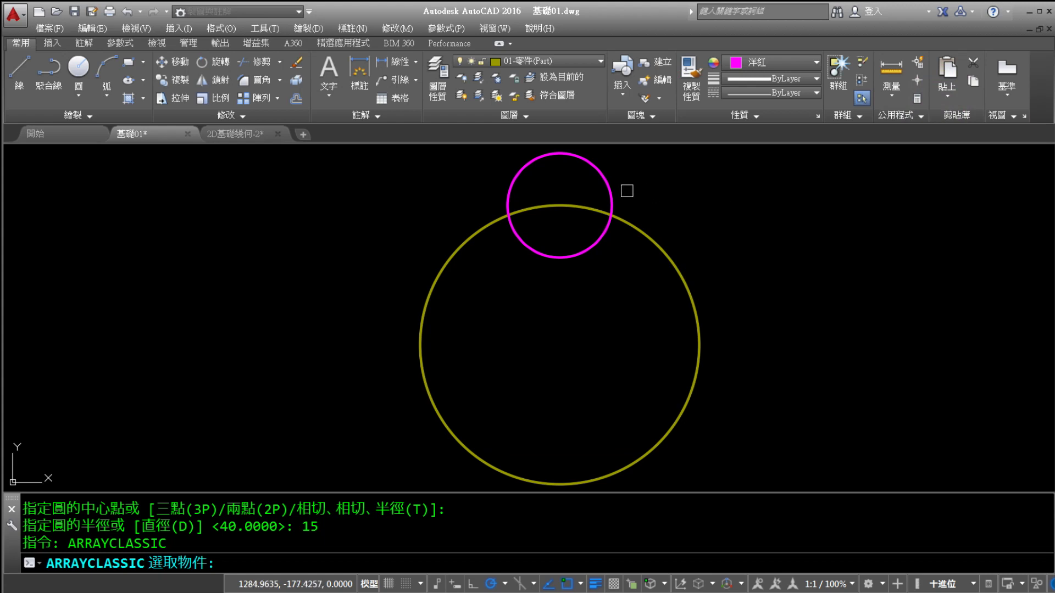
# - Select the magenta circle as the single object to array and return to the dialog
pyautogui.click(611, 189)
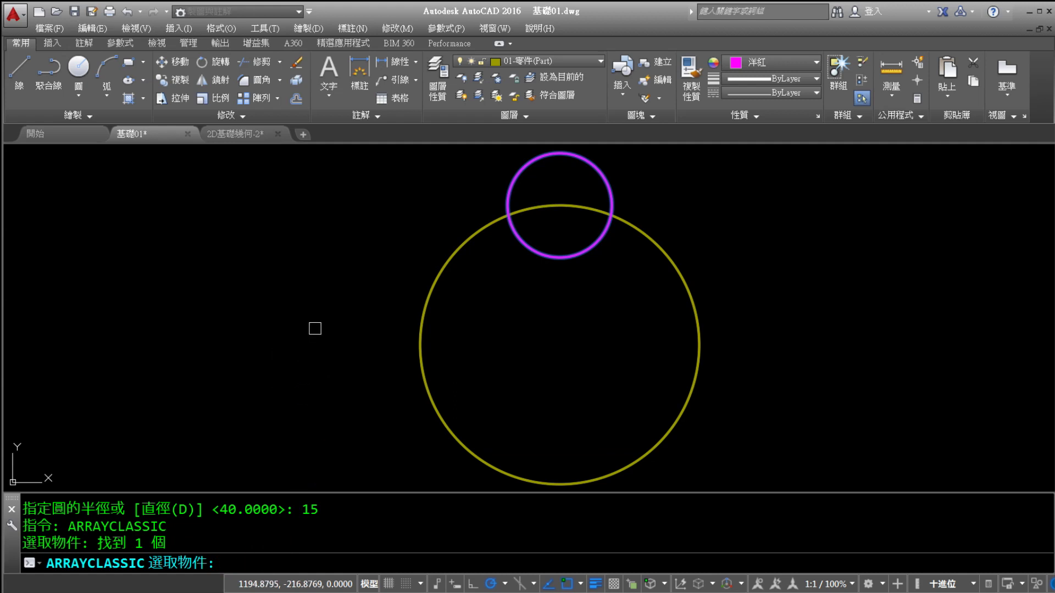
pyautogui.press('Return')
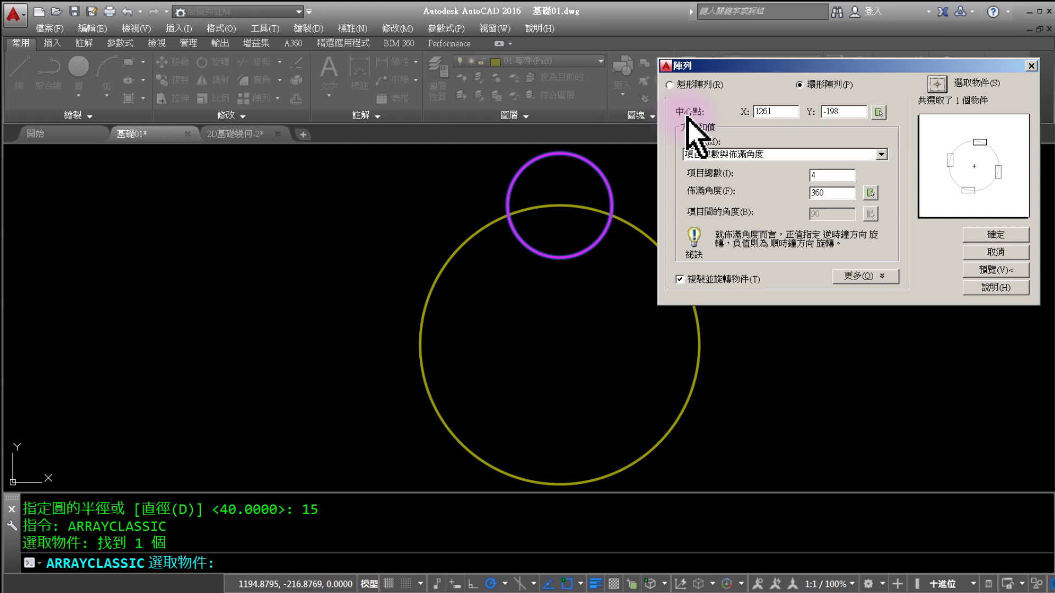
pyautogui.click(878, 113)
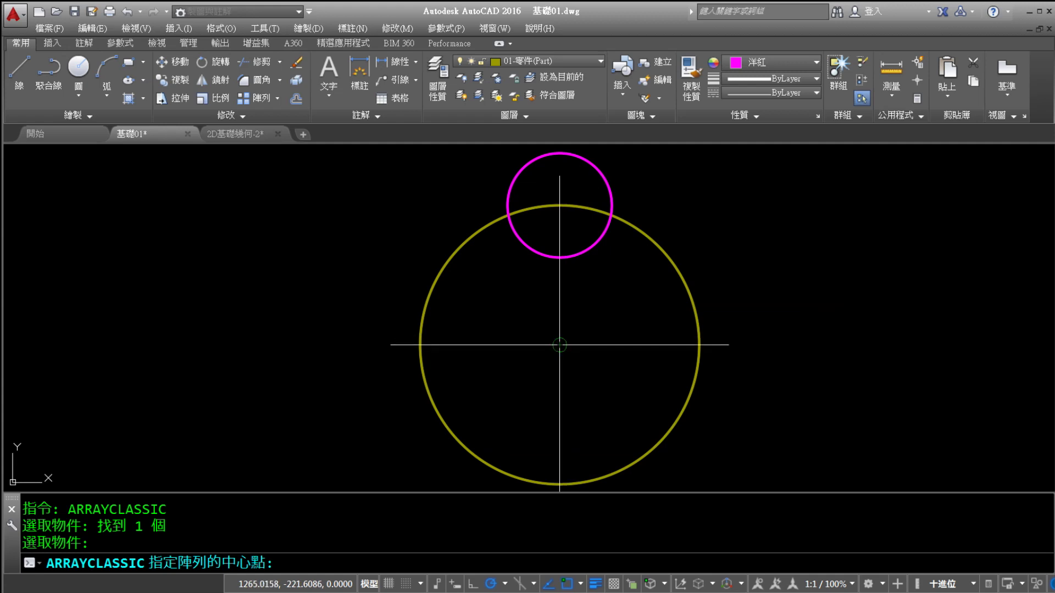
# - Centre the polar array on the yellow circle's centre with 6 items over 360°, then preview
pyautogui.click(559, 345)
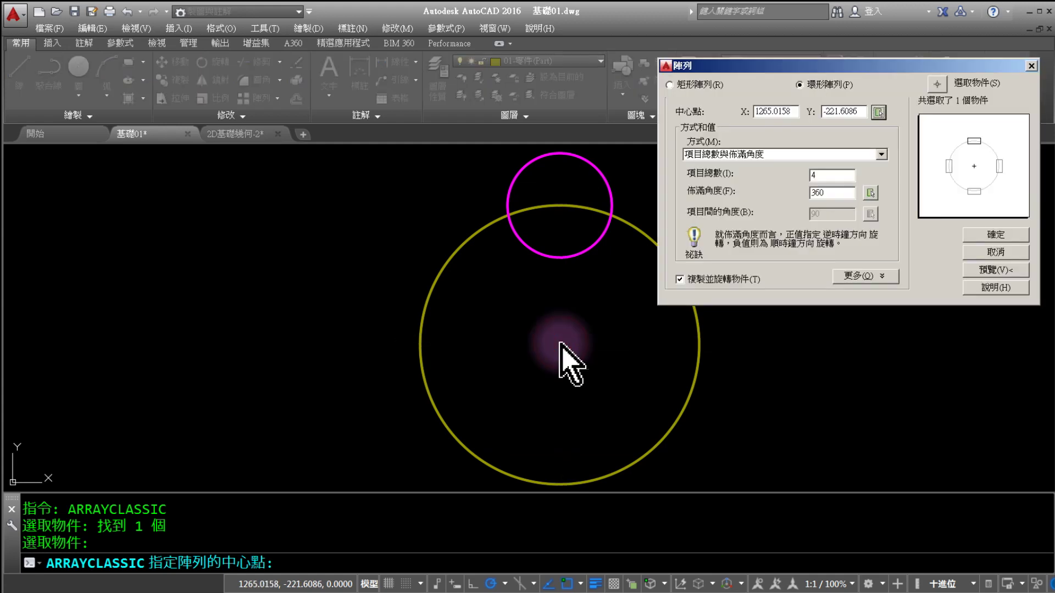
pyautogui.moveTo(685, 184); pyautogui.dragTo(733, 186)
pyautogui.moveTo(837, 148); pyautogui.dragTo(823, 169)
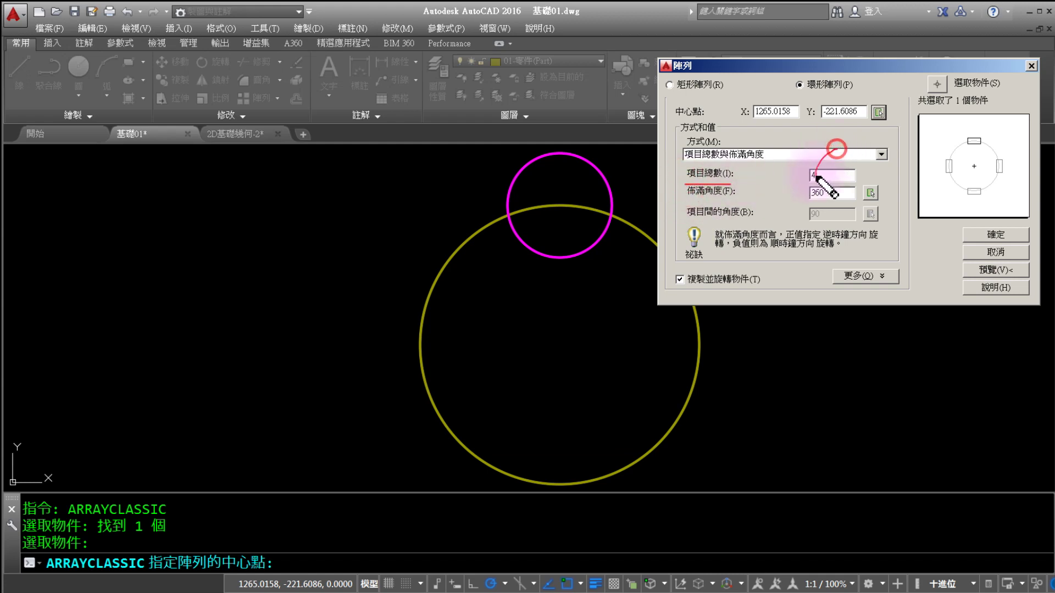
pyautogui.doubleClick(830, 176)
pyautogui.write('6')
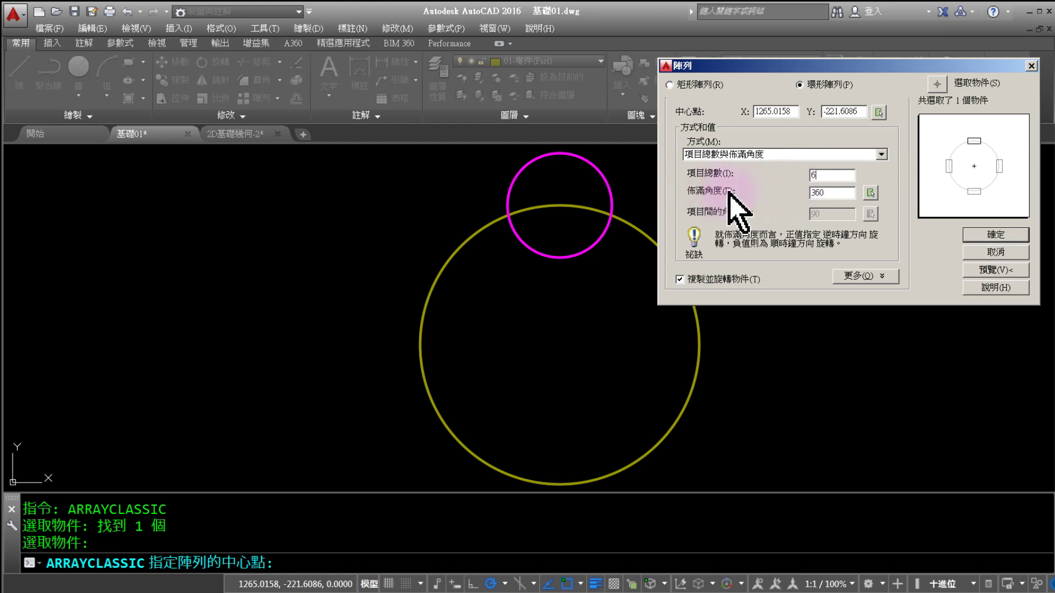
pyautogui.doubleClick(821, 192)
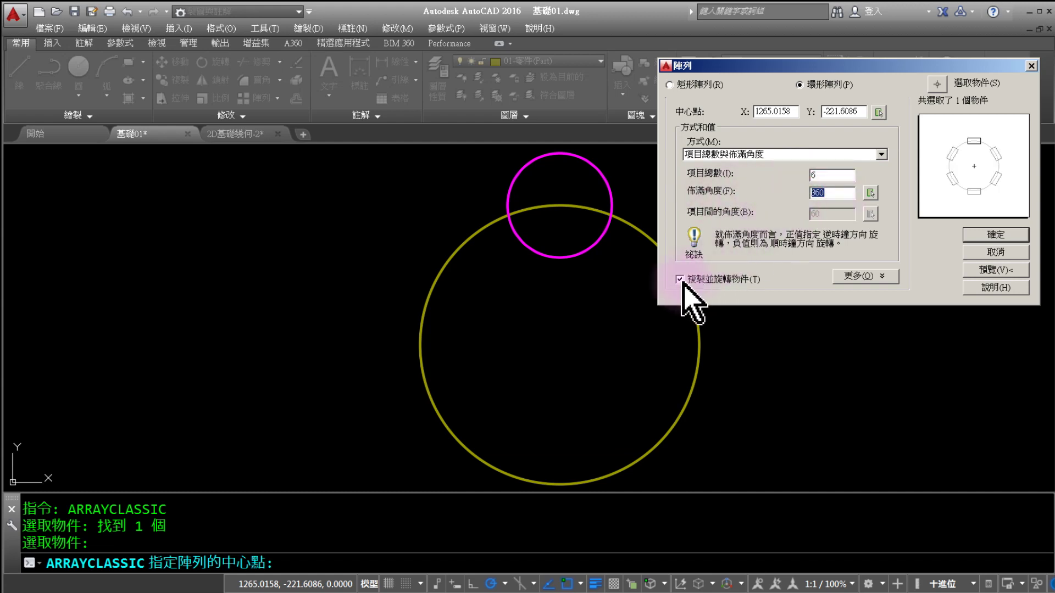
pyautogui.moveTo(729, 281); pyautogui.dragTo(682, 300)
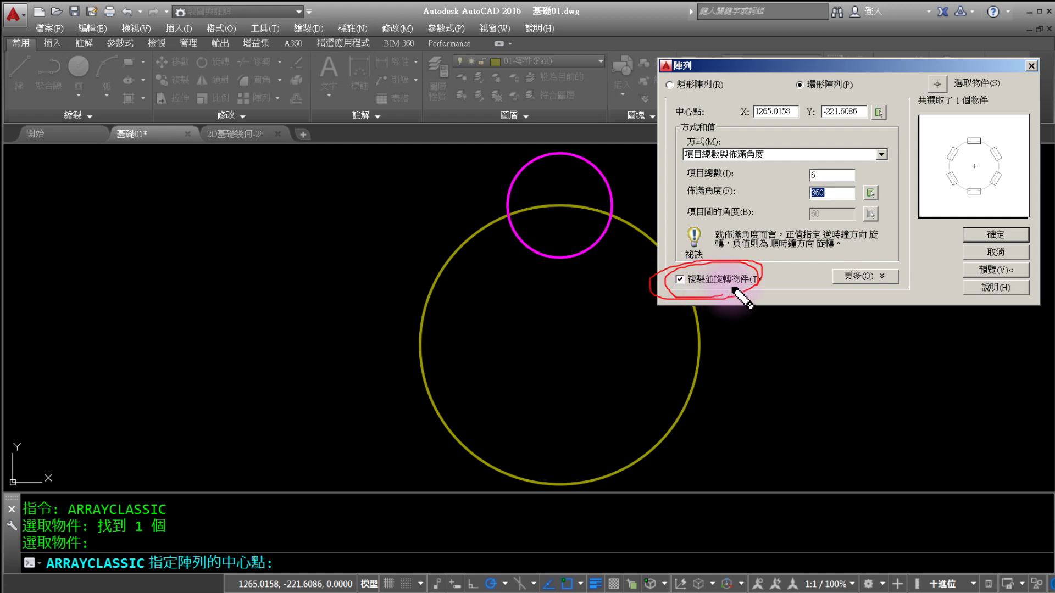
pyautogui.moveTo(968, 216); pyautogui.dragTo(1017, 185)
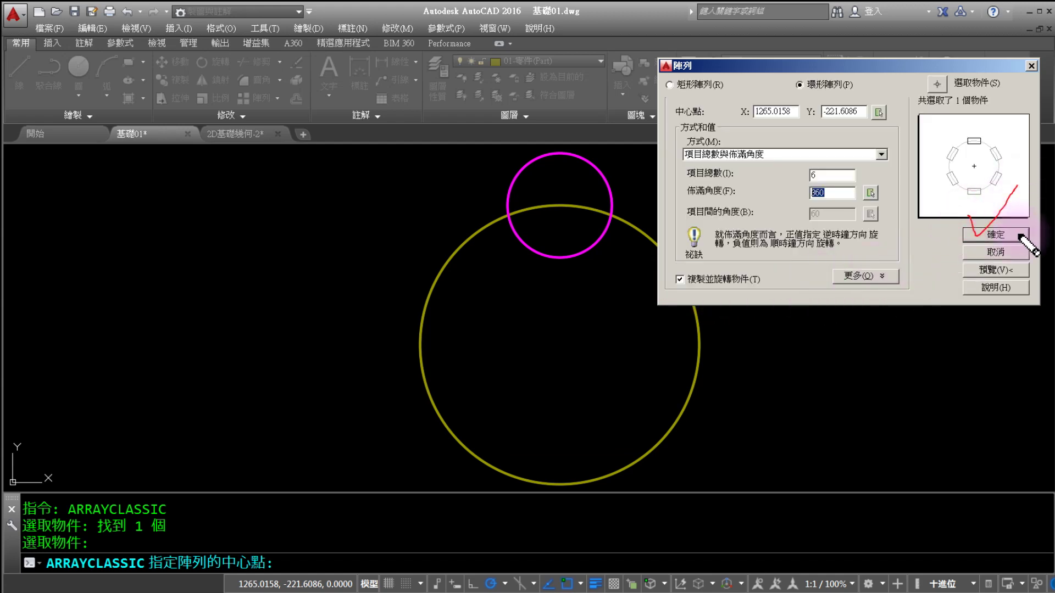
pyautogui.press('Escape')
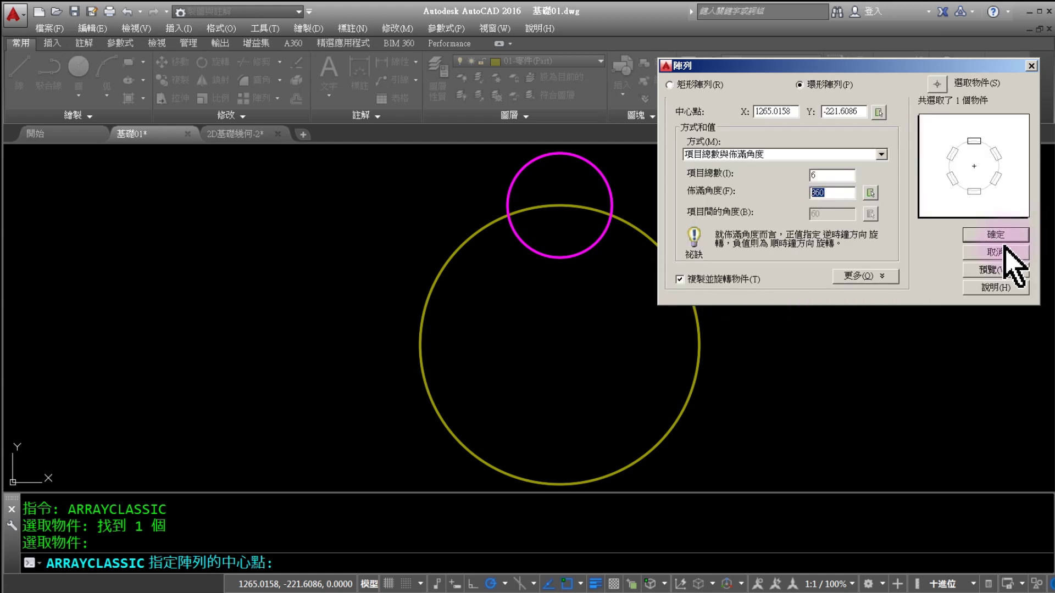
pyautogui.click(995, 271)
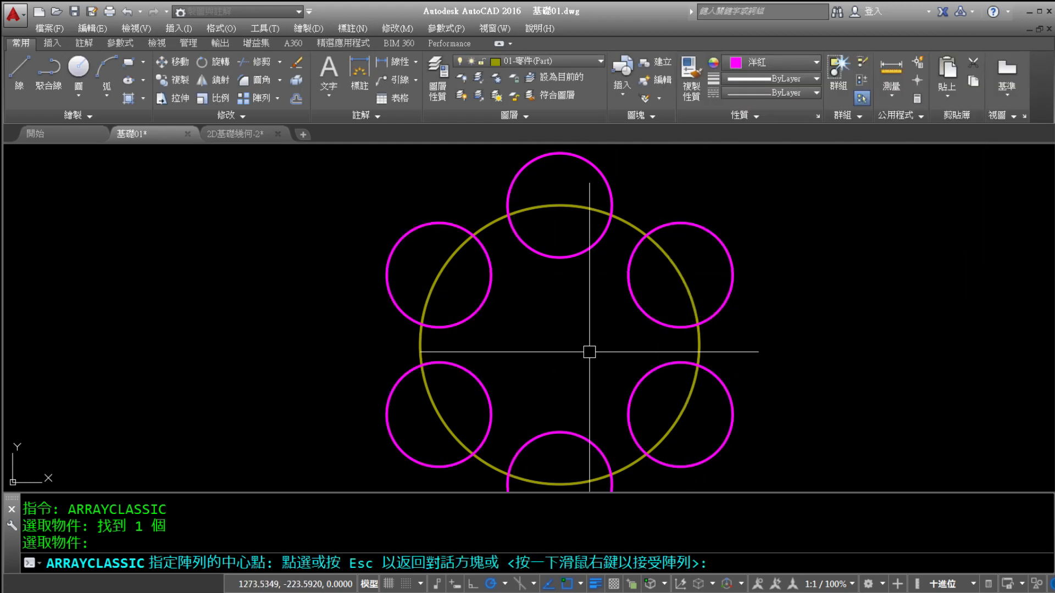
# - Try an item count of 60 in the Array dialog and preview it
pyautogui.click(787, 381)
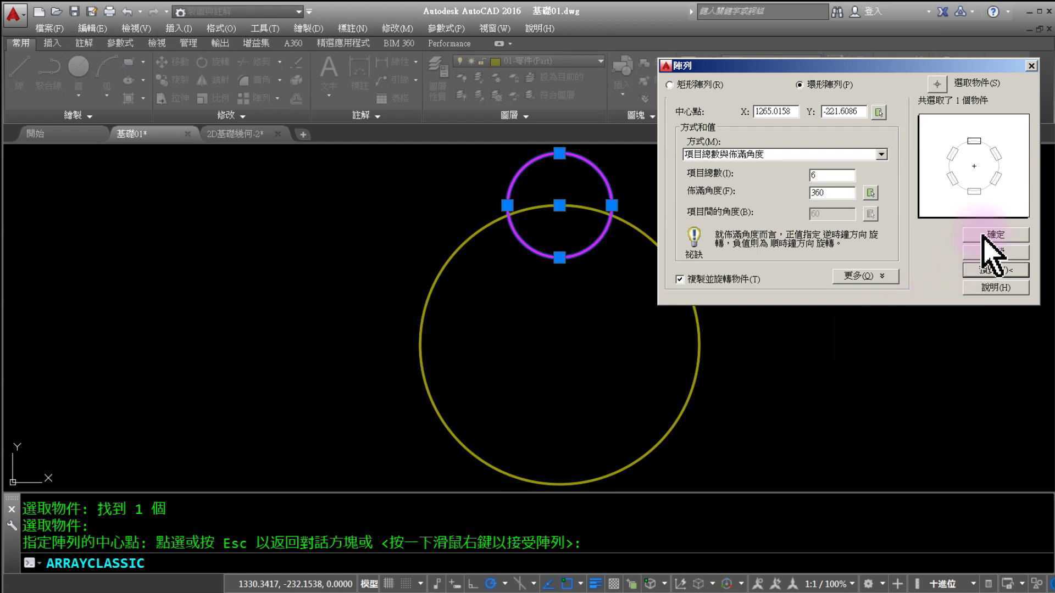
pyautogui.click(829, 175)
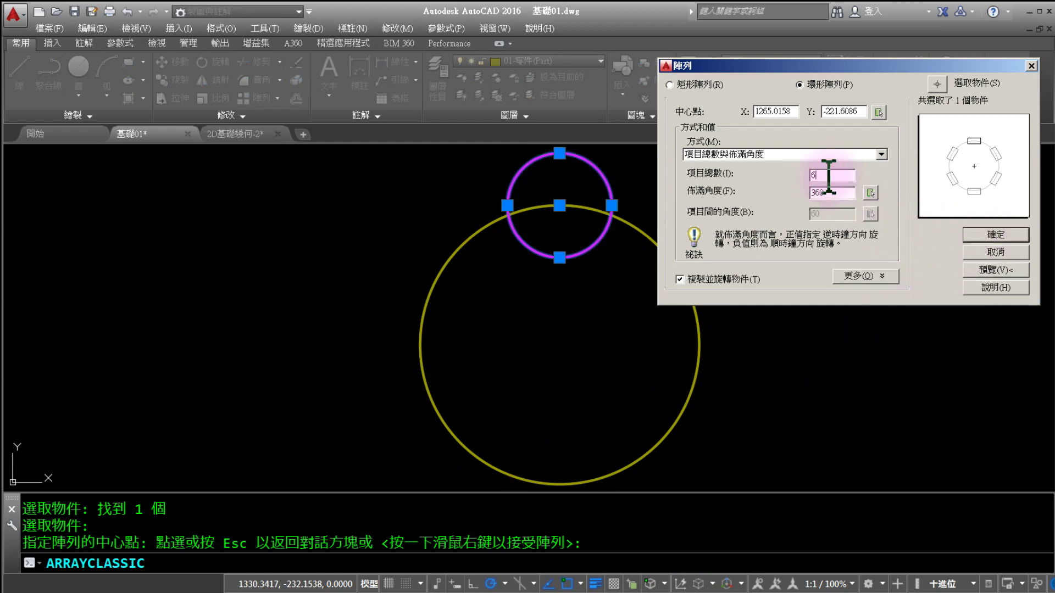
pyautogui.write('0')
pyautogui.click(983, 270)
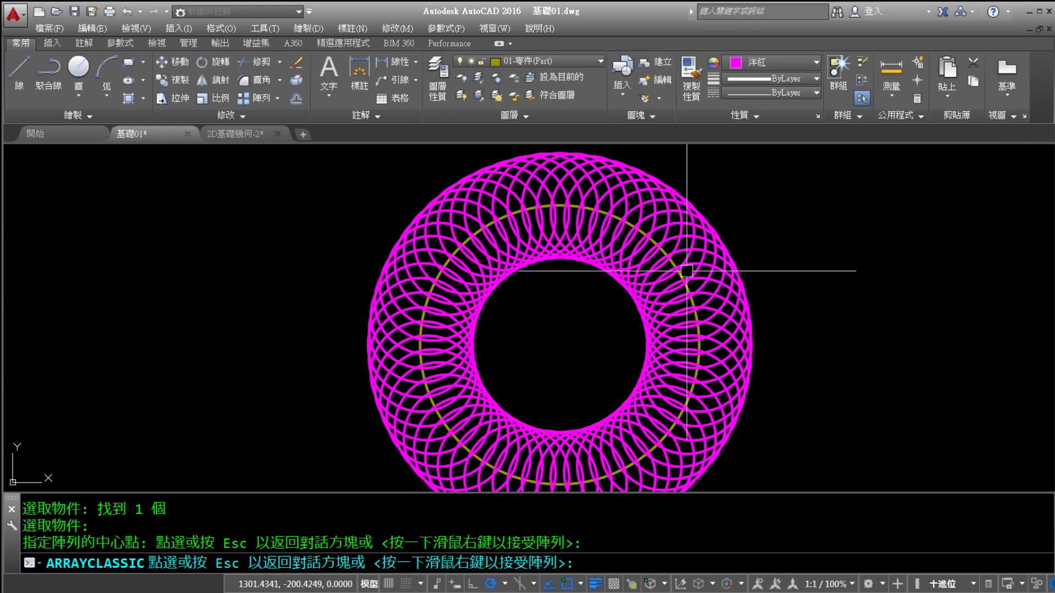
pyautogui.press('Escape')
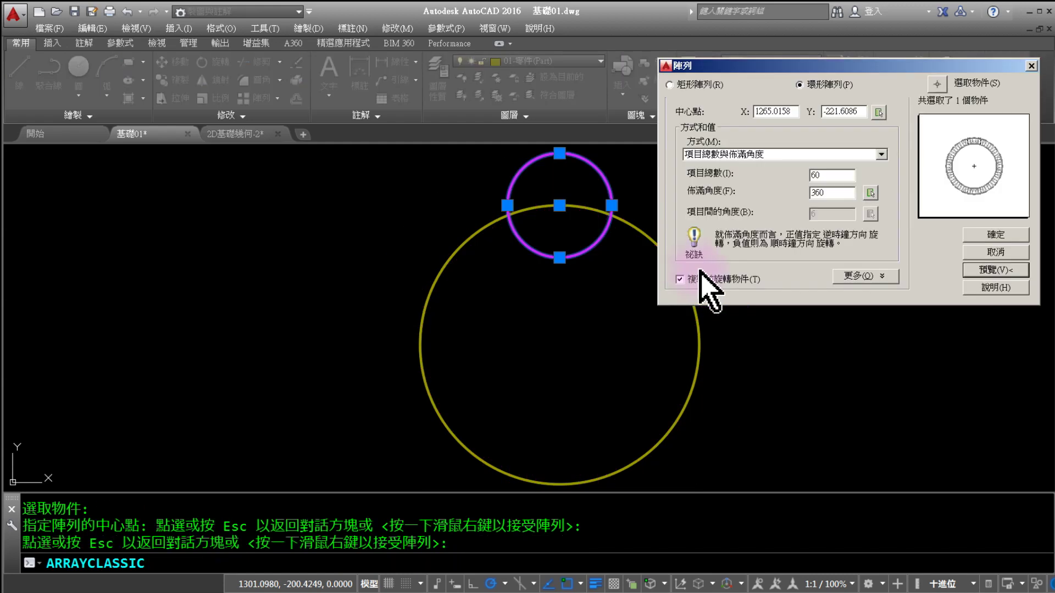
# - Restore the item count to 6, preview, and create the six-circle polar array
pyautogui.doubleClick(818, 175)
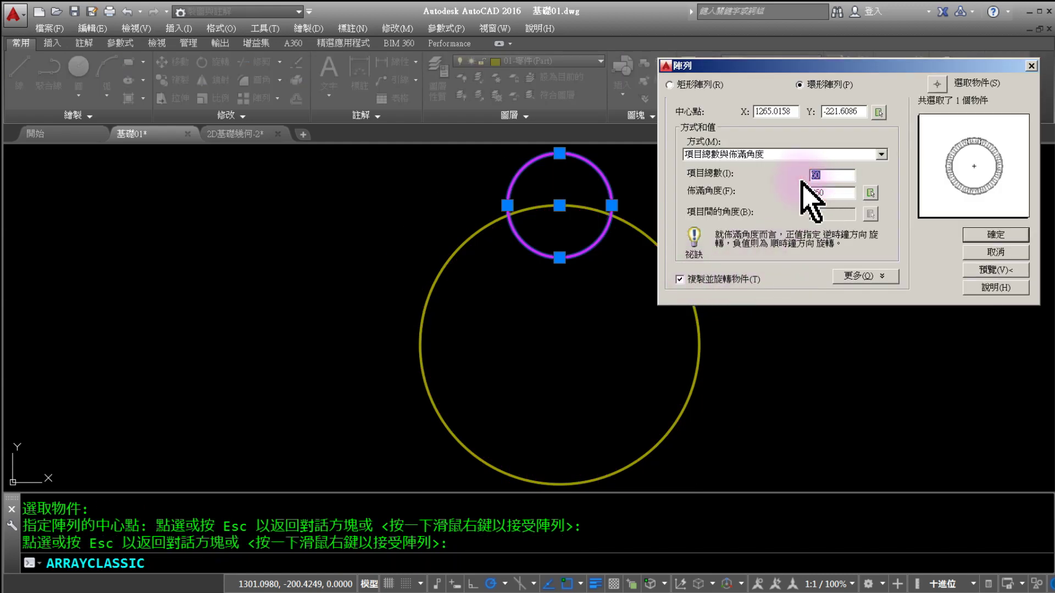
pyautogui.write('6')
pyautogui.click(824, 191)
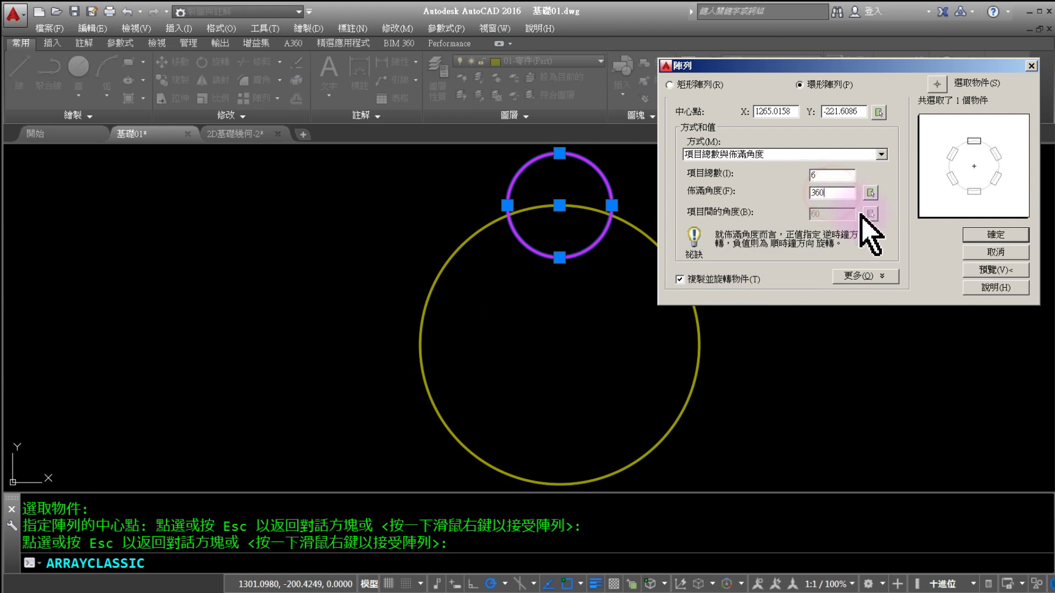
pyautogui.click(970, 269)
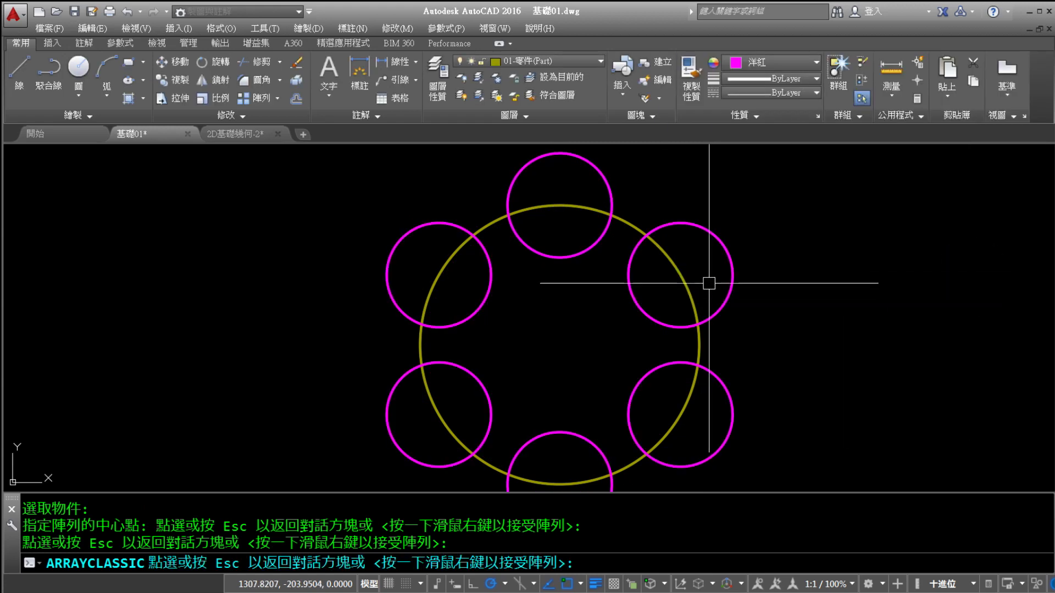
pyautogui.click(596, 327)
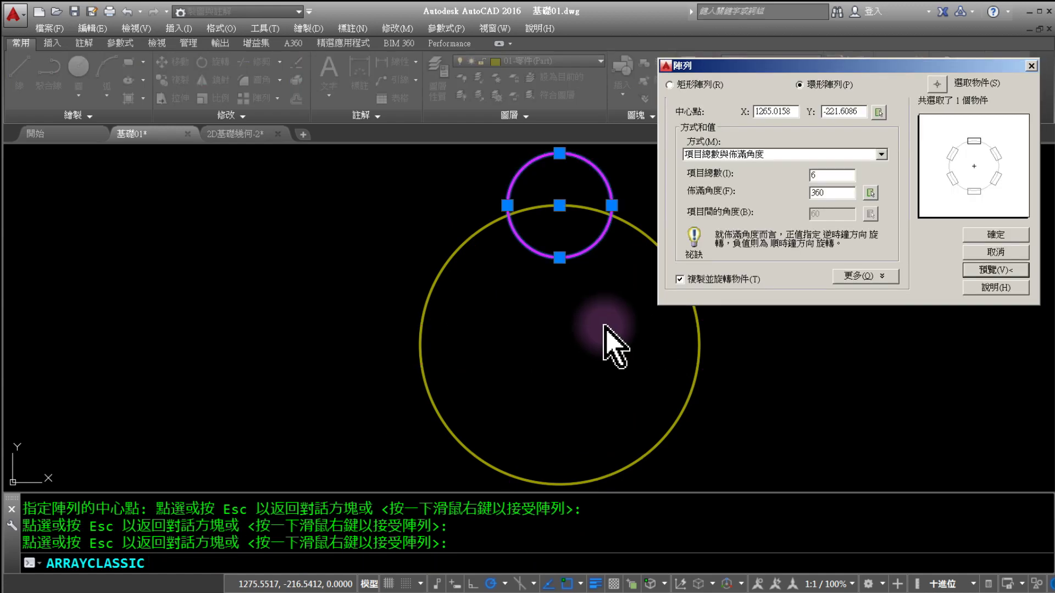
pyautogui.click(971, 240)
# - Pan the view to recentre the drawing, then undo the six-circle array
pyautogui.moveTo(789, 314); pyautogui.dragTo(698, 299, button='middle')
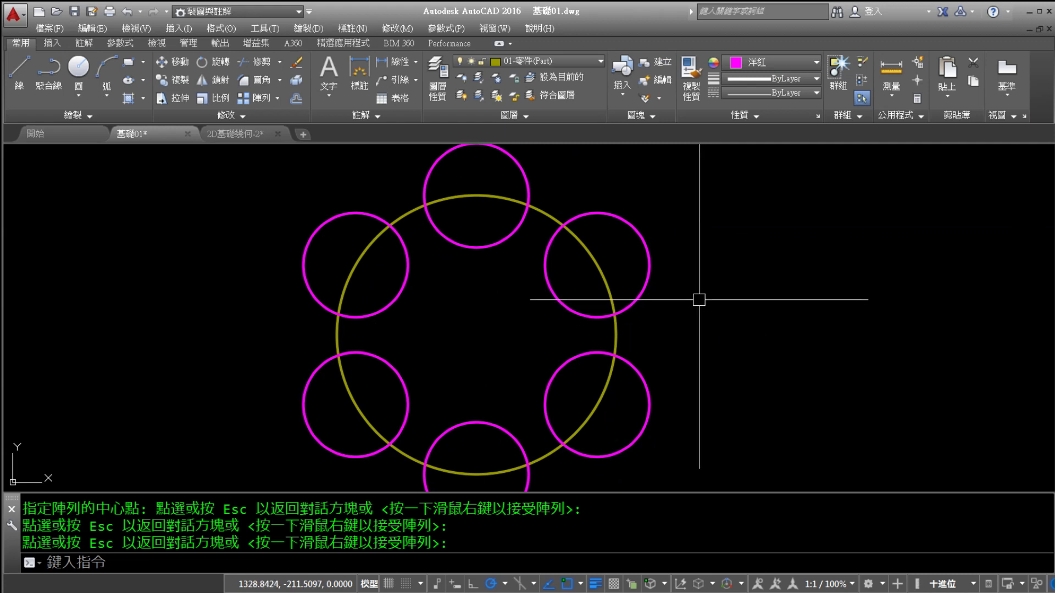
pyautogui.moveTo(698, 300); pyautogui.dragTo(774, 292, button='middle')
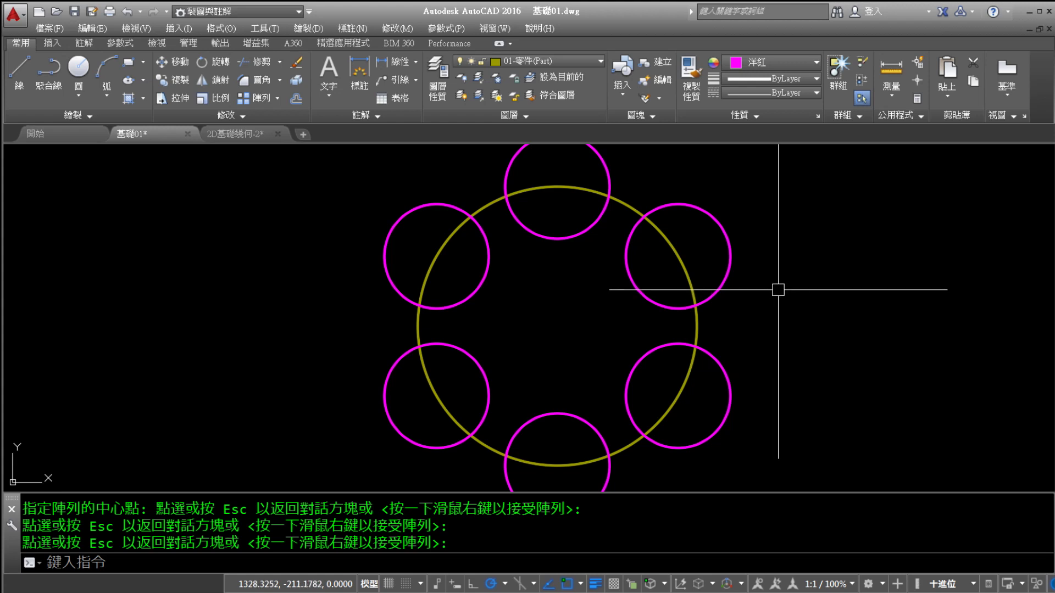
pyautogui.click(127, 11)
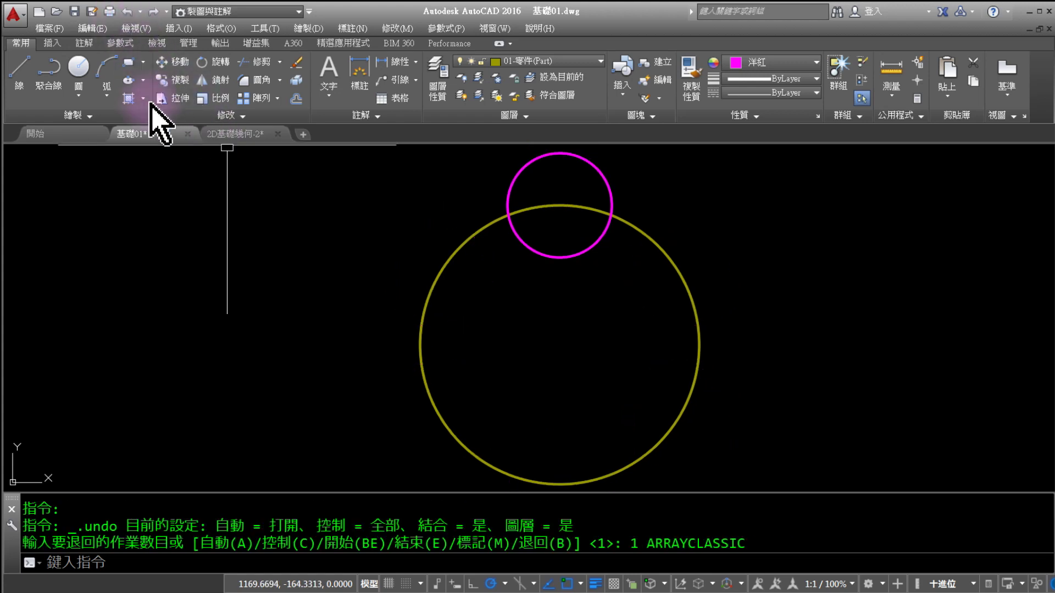
# - Ink an 'Ar' shortcut note on screen, then wipe it away
pyautogui.press('Escape')
pyautogui.press('Escape')
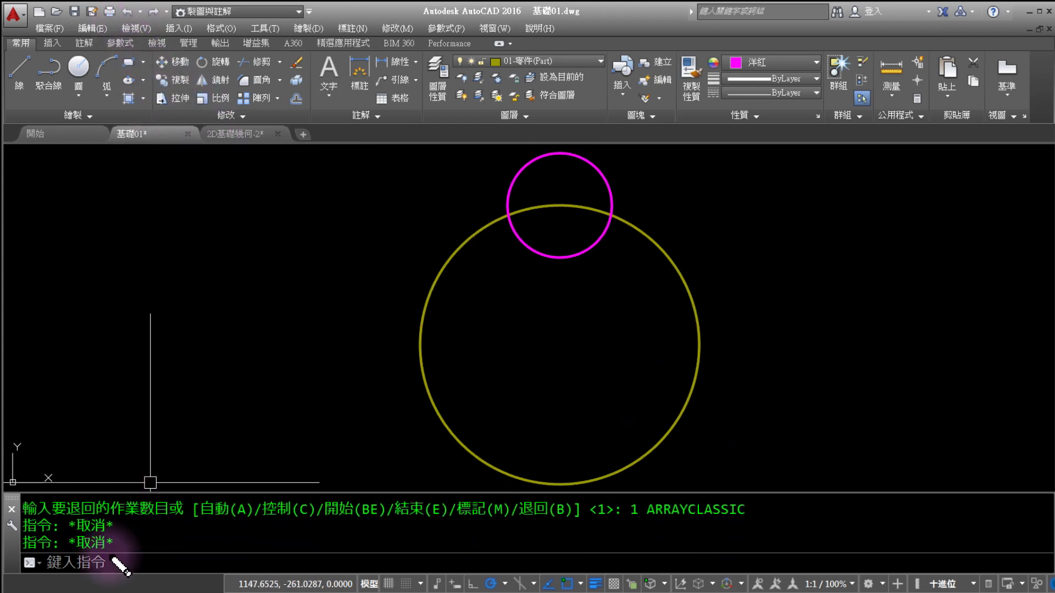
pyautogui.moveTo(151, 584); pyautogui.dragTo(195, 571)
pyautogui.moveTo(110, 556); pyautogui.dragTo(197, 556)
pyautogui.moveTo(210, 521); pyautogui.dragTo(209, 522)
pyautogui.moveTo(216, 545)
pyautogui.mouseDown()
pyautogui.moveTo(220, 570)
pyautogui.moveTo(236, 543)
pyautogui.mouseUp()
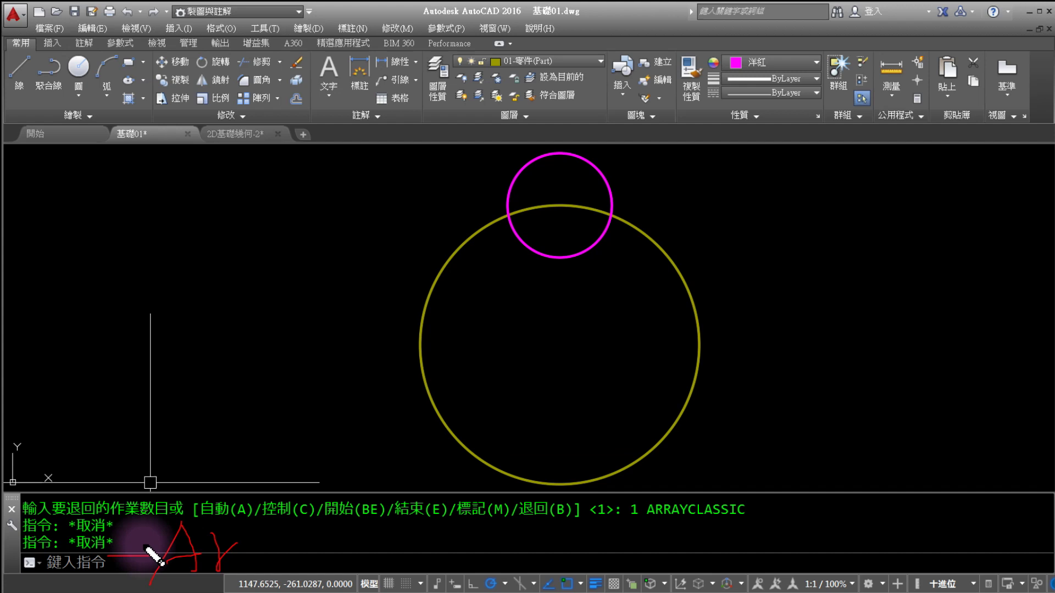
pyautogui.moveTo(104, 508); pyautogui.dragTo(113, 591)
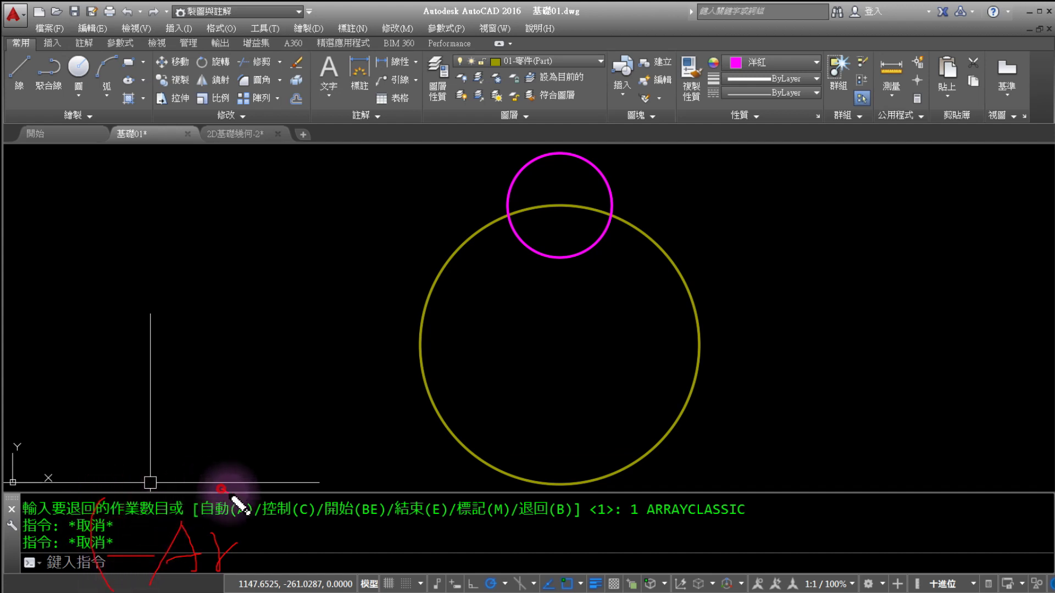
pyautogui.moveTo(221, 488); pyautogui.dragTo(241, 587)
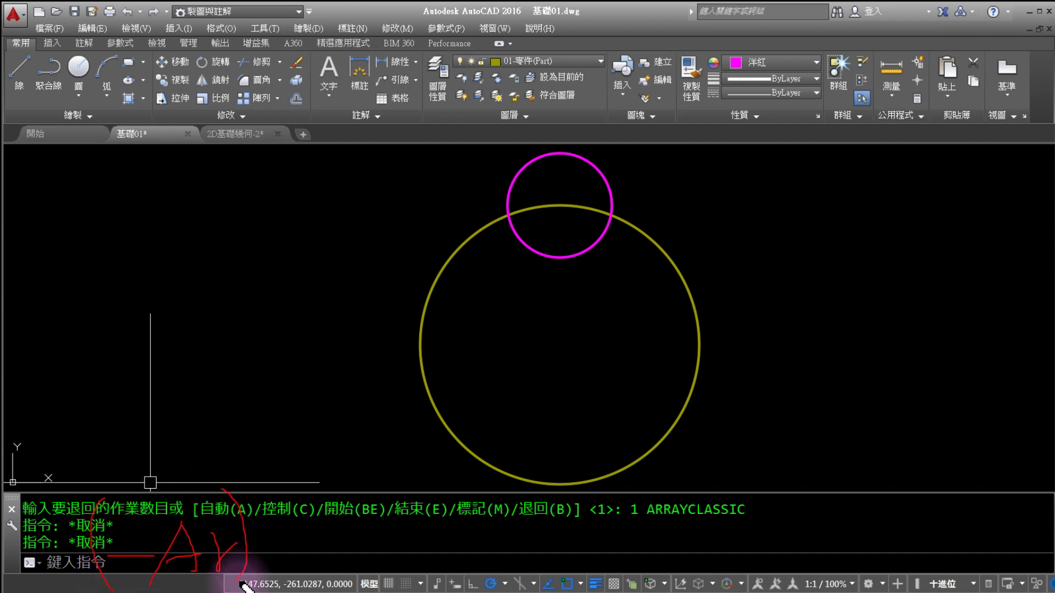
pyautogui.moveTo(165, 561)
pyautogui.mouseDown()
pyautogui.moveTo(154, 528)
pyautogui.moveTo(156, 574)
pyautogui.moveTo(175, 577)
pyautogui.mouseUp()
pyautogui.moveTo(300, 528); pyautogui.dragTo(231, 585)
pyautogui.moveTo(241, 550)
pyautogui.mouseDown()
pyautogui.moveTo(261, 547)
pyautogui.moveTo(252, 565)
pyautogui.mouseUp()
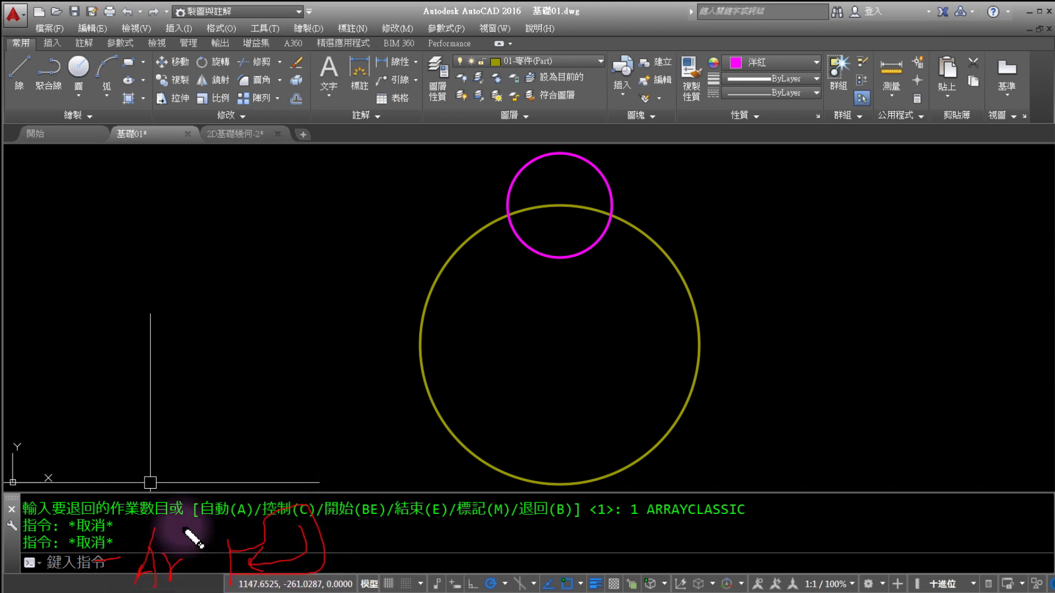
pyautogui.moveTo(395, 514); pyautogui.dragTo(387, 530)
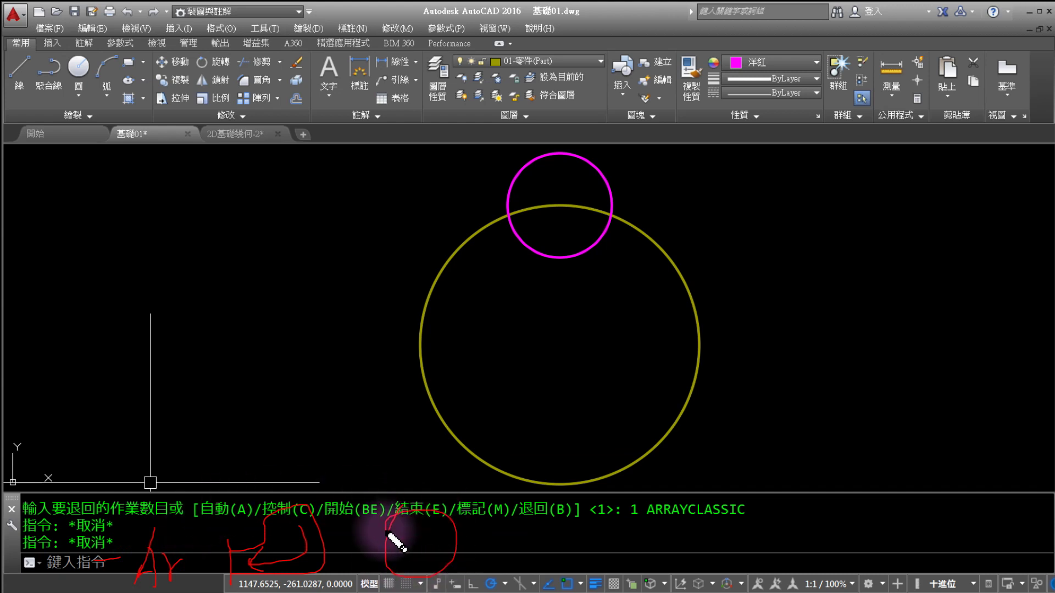
pyautogui.press('Escape')
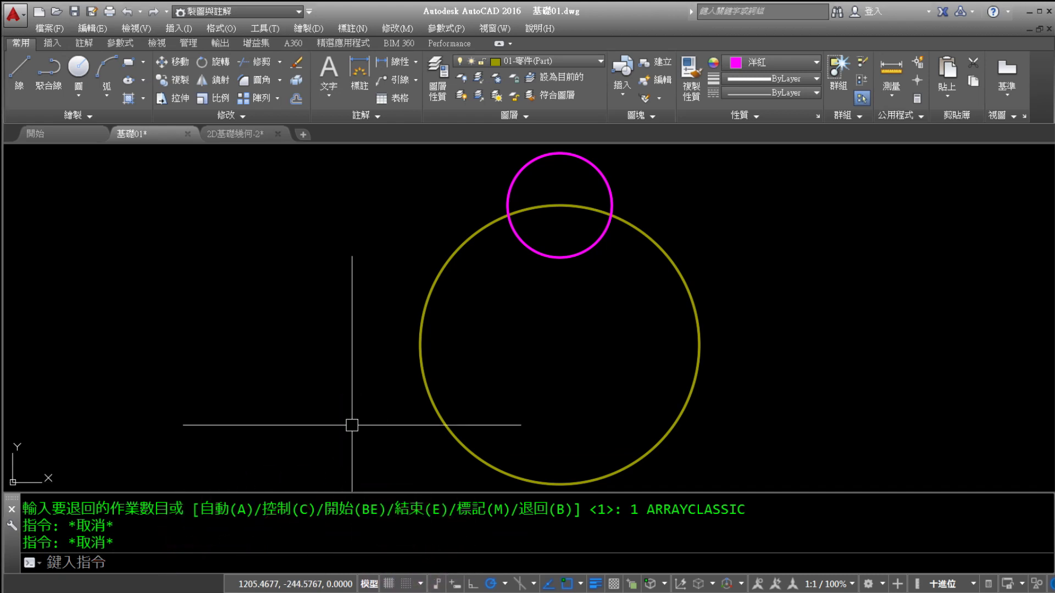
# - Start the -AR command with the magenta circle selected as the object
pyautogui.write('-A')
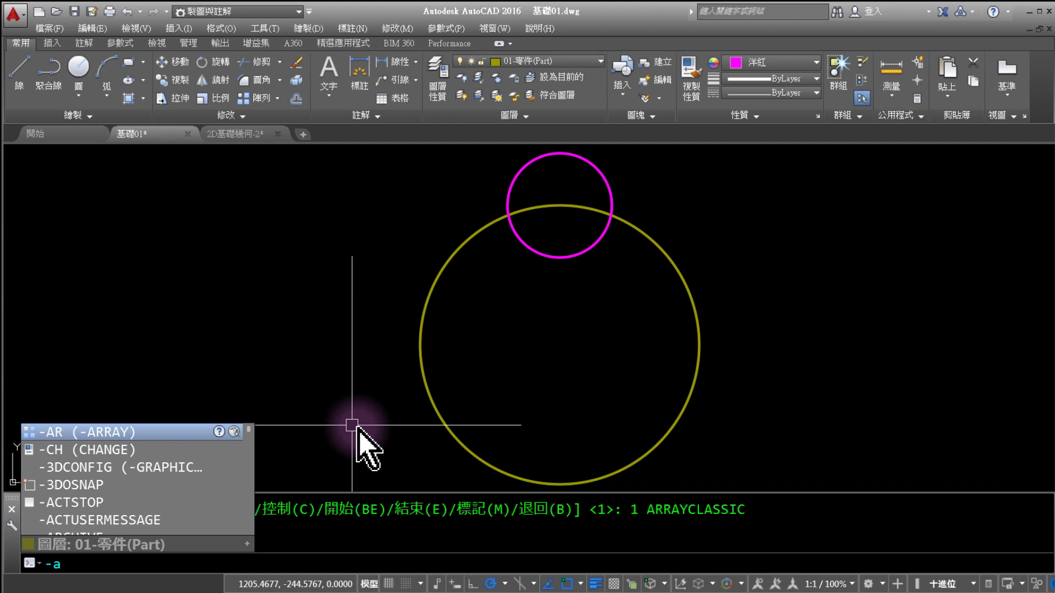
pyautogui.write('r')
pyautogui.press('Return')
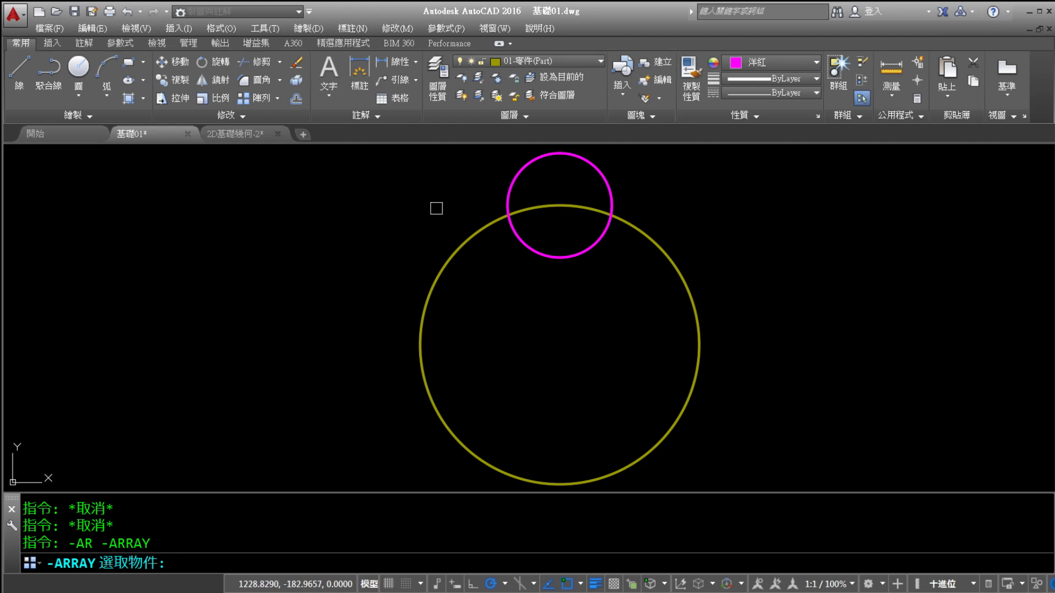
pyautogui.click(510, 186)
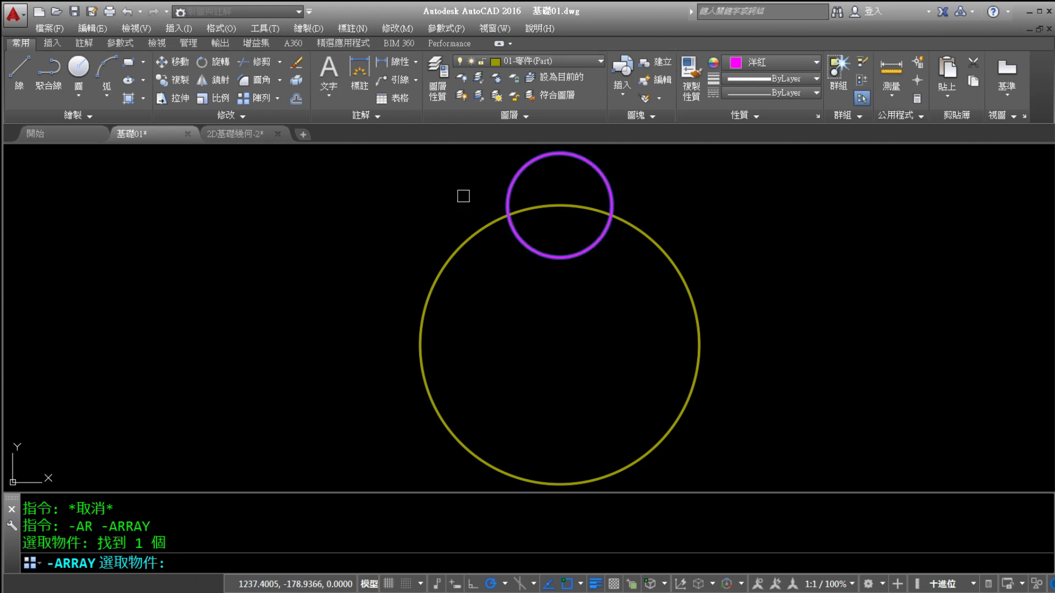
pyautogui.press('Return')
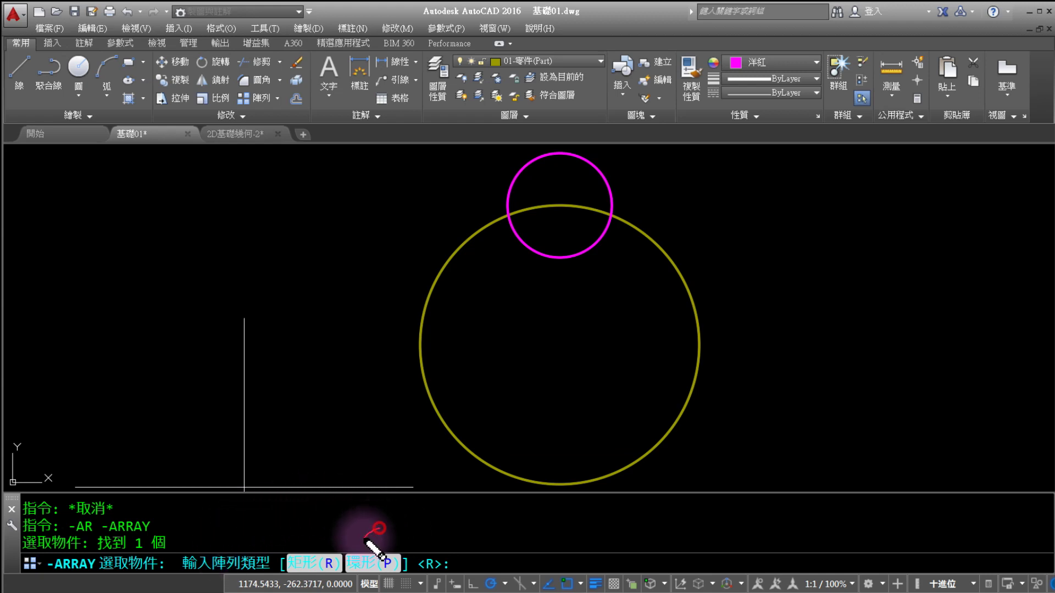
# - Choose the polar (P) array type and centre it on the yellow circle
pyautogui.click(384, 549)
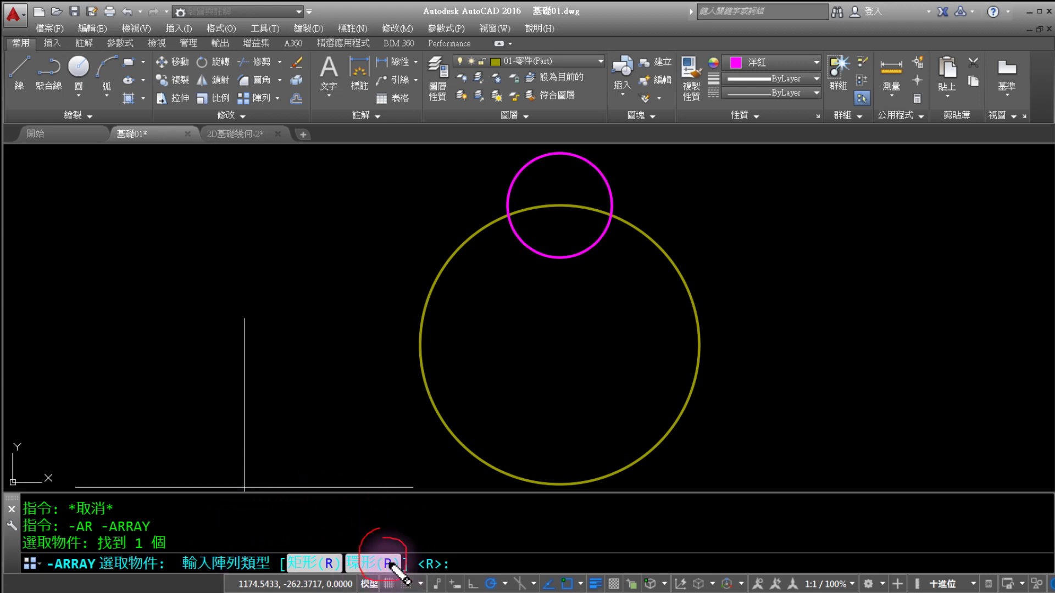
pyautogui.moveTo(484, 528); pyautogui.dragTo(485, 549)
pyautogui.moveTo(557, 534); pyautogui.dragTo(519, 558)
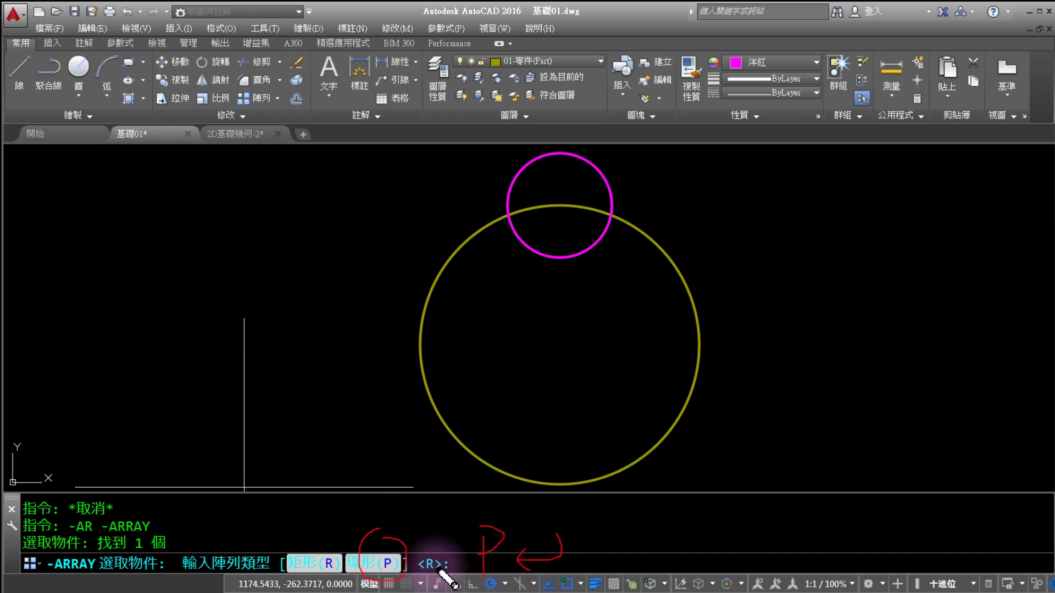
pyautogui.write('p')
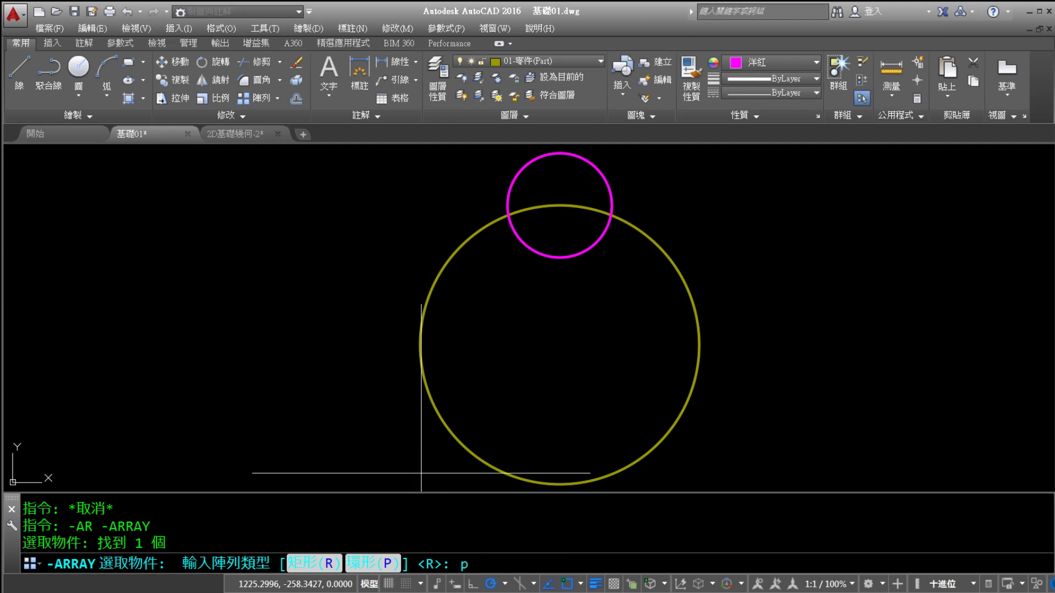
pyautogui.press('Return')
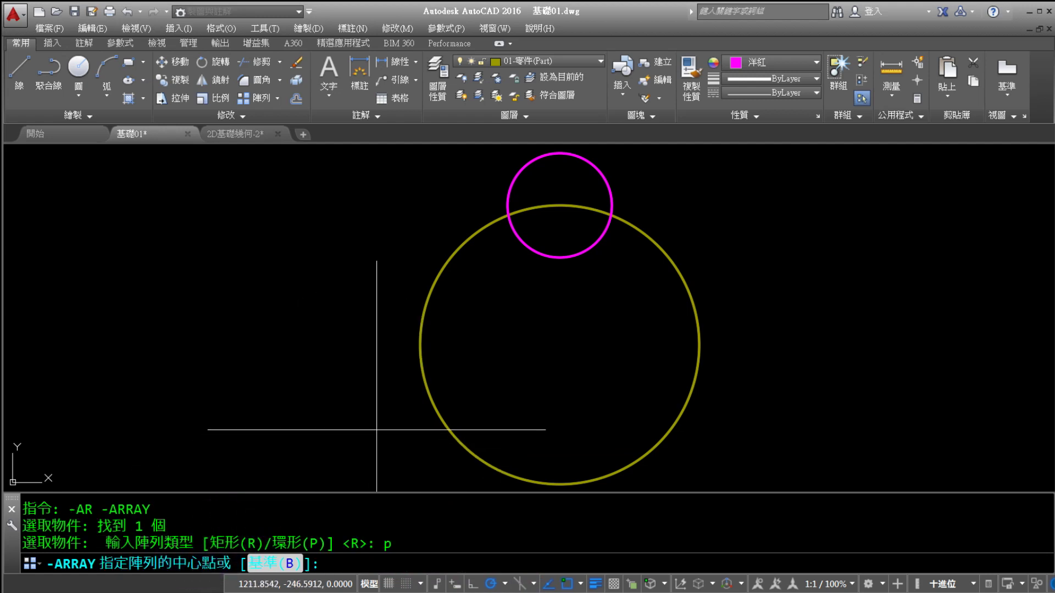
pyautogui.click(559, 345)
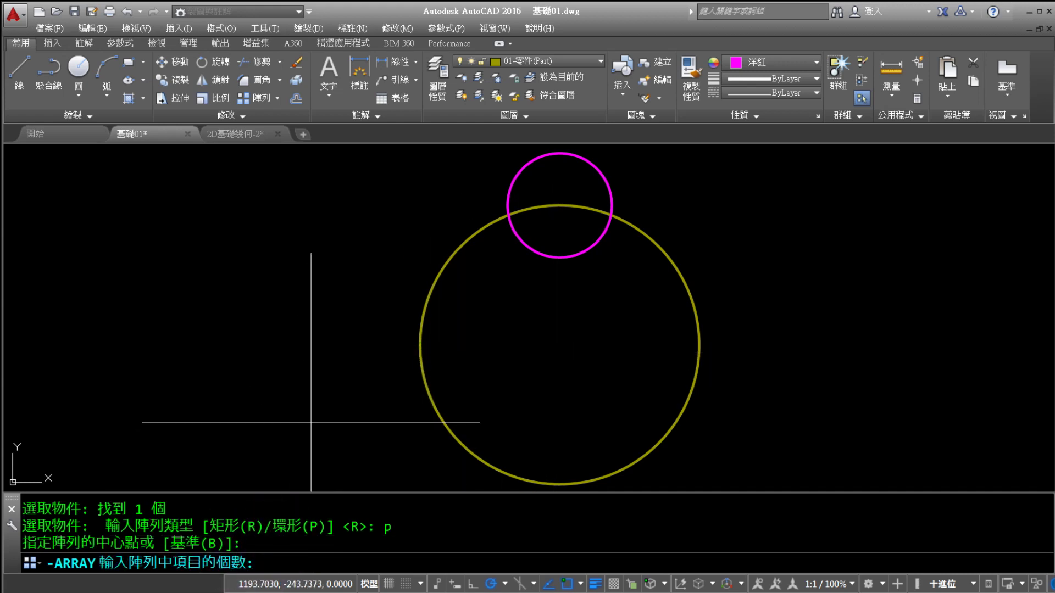
# - Enter 6 items, accept the full 360° fill, and rotate the copies
pyautogui.write('6')
pyautogui.press('Return')
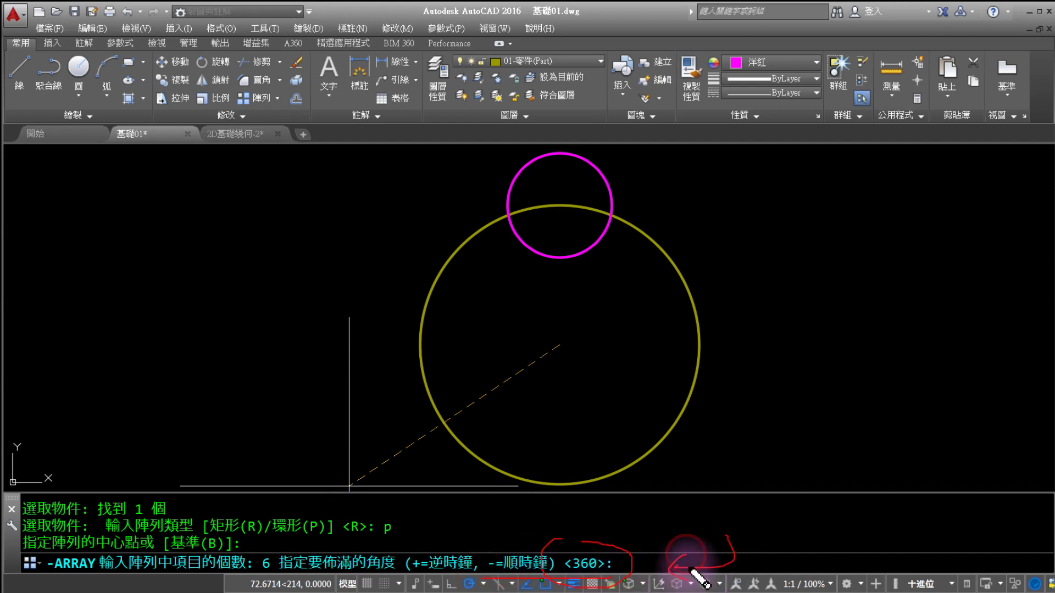
pyautogui.press('Escape')
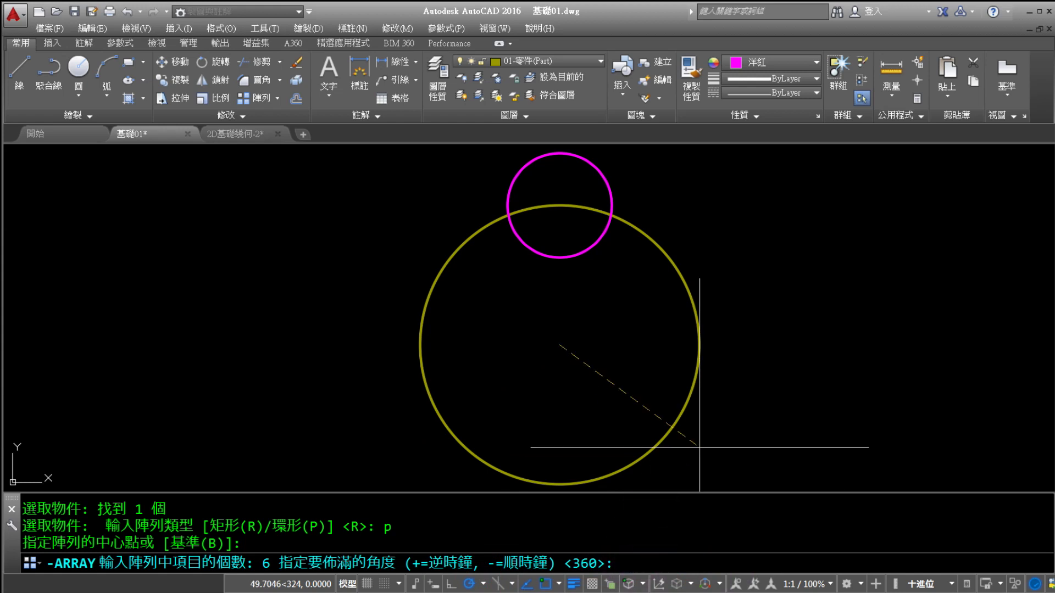
pyautogui.press('Return')
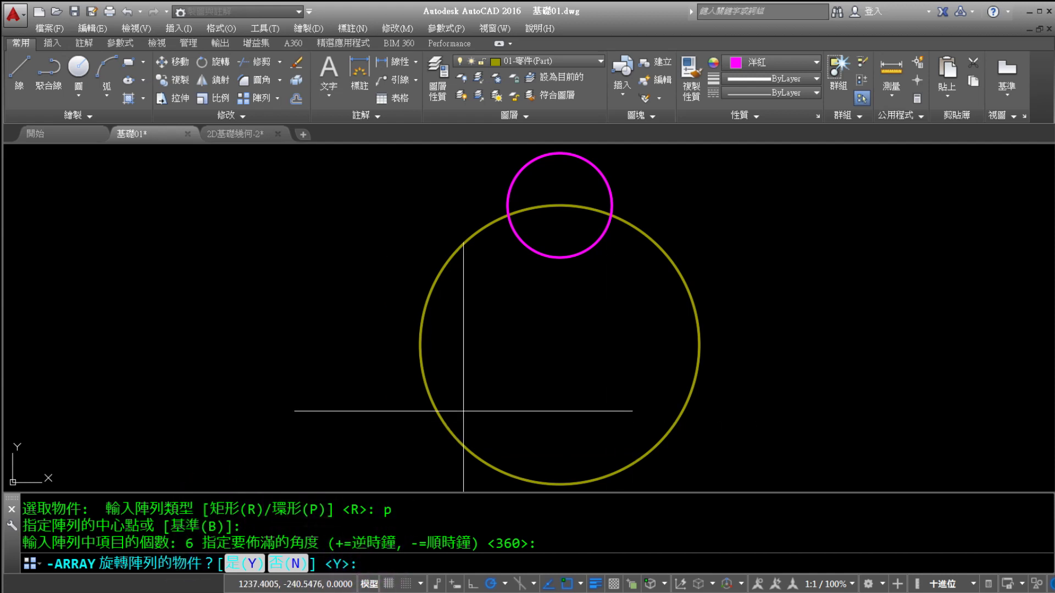
pyautogui.press('Return')
pyautogui.scroll(-2, 539, 353)
pyautogui.scroll(2, 541, 352)
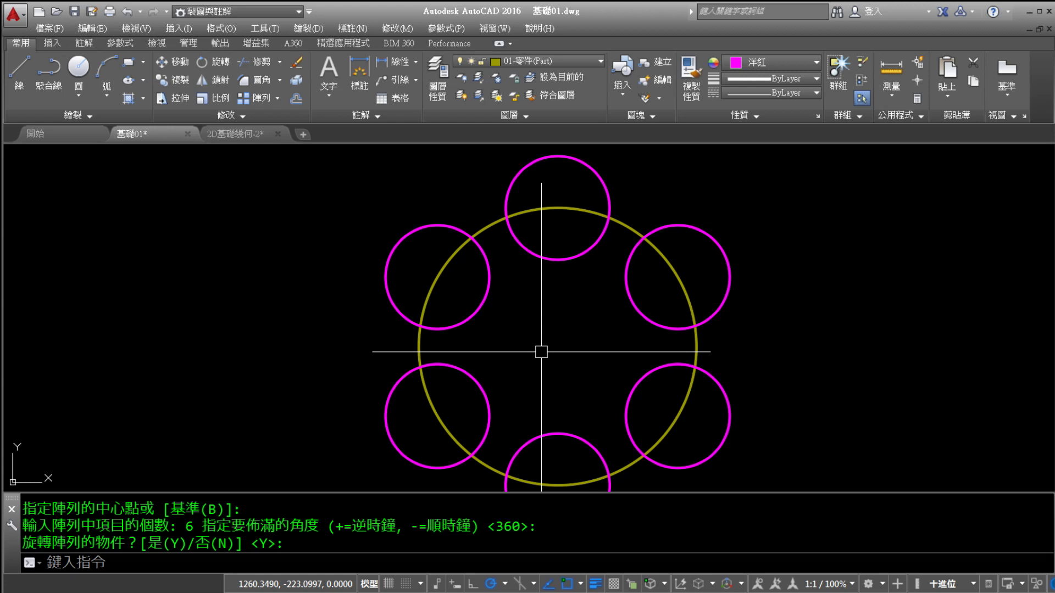
pyautogui.moveTo(541, 352); pyautogui.dragTo(512, 335, button='middle')
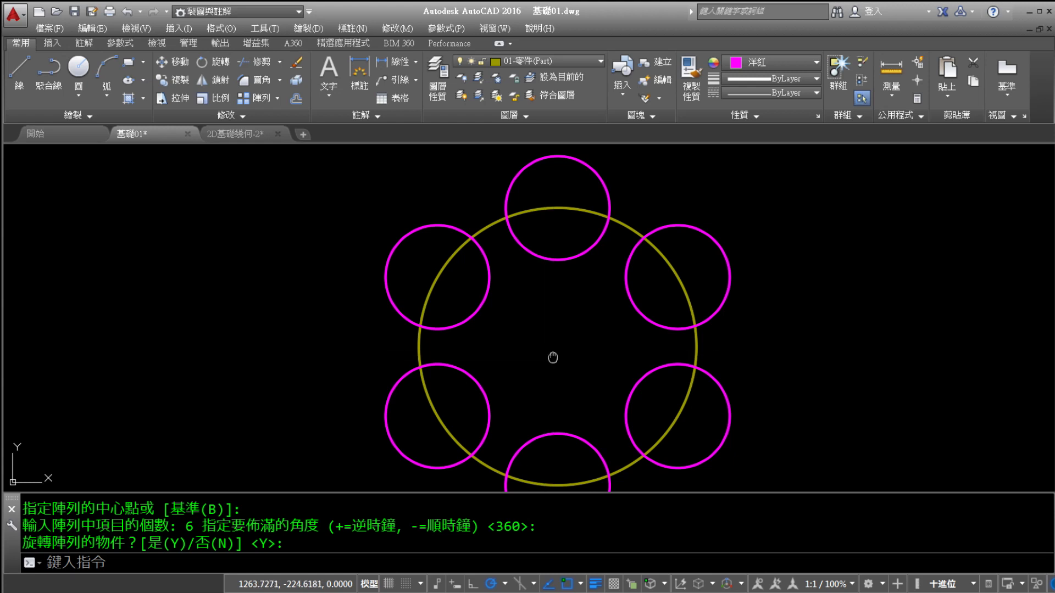